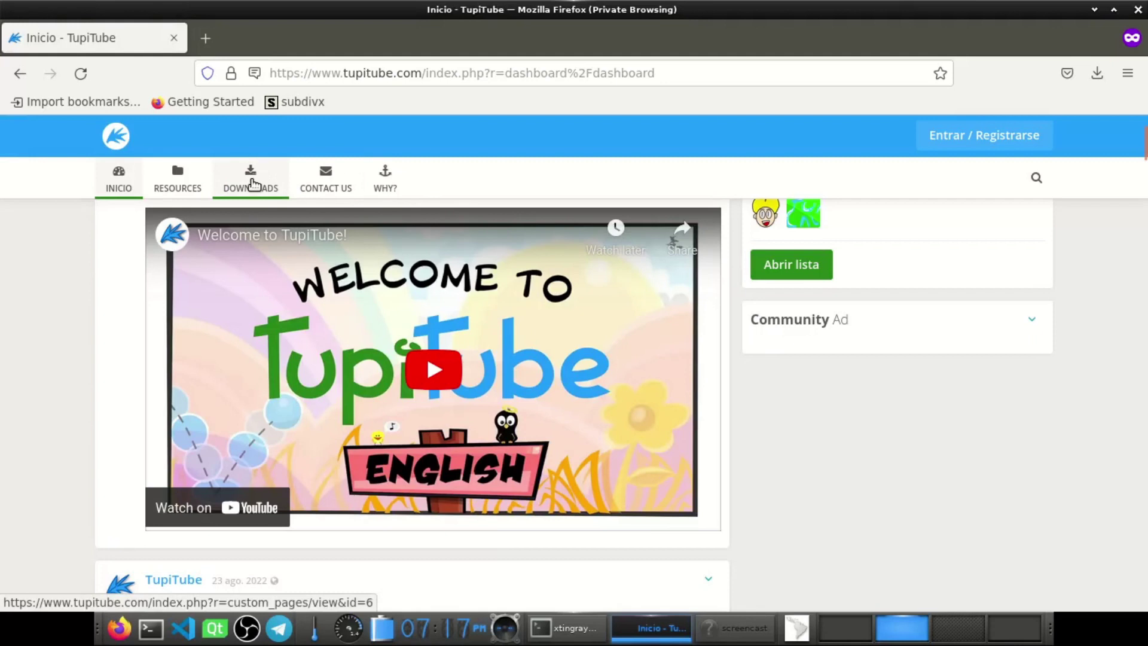
Step: Go to the TupiTube Downloads page and scroll to the TupiTube Desk 0.2.19 card
left_click(251, 182)
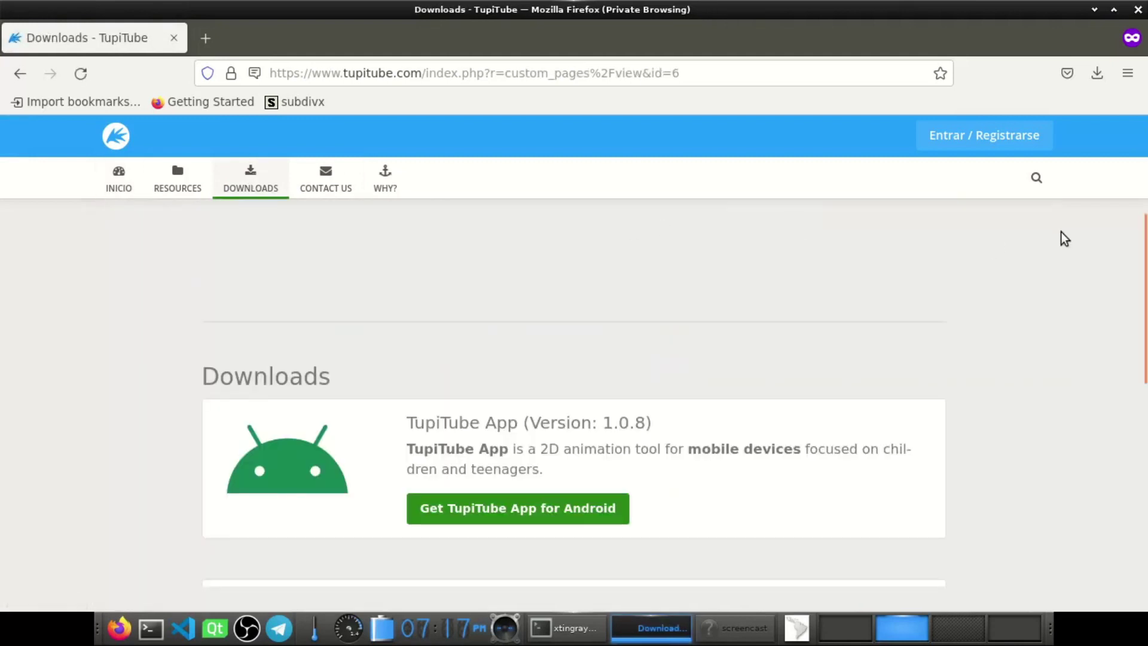
scroll(1142, 299, "down", 3)
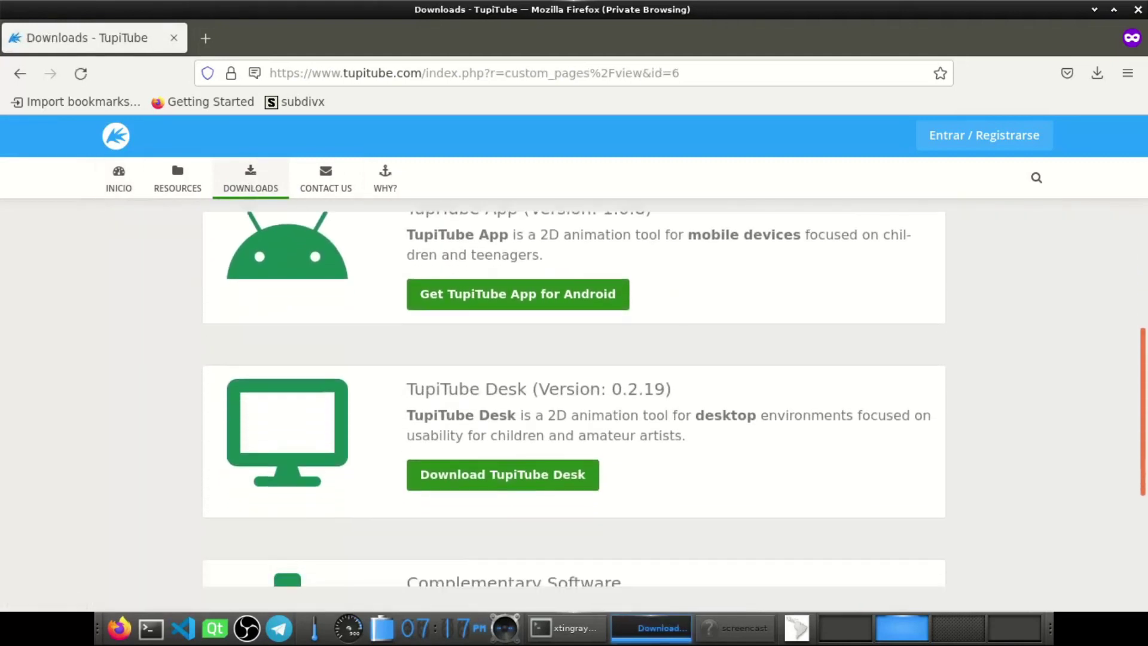
scroll(675, 418, "down", 1)
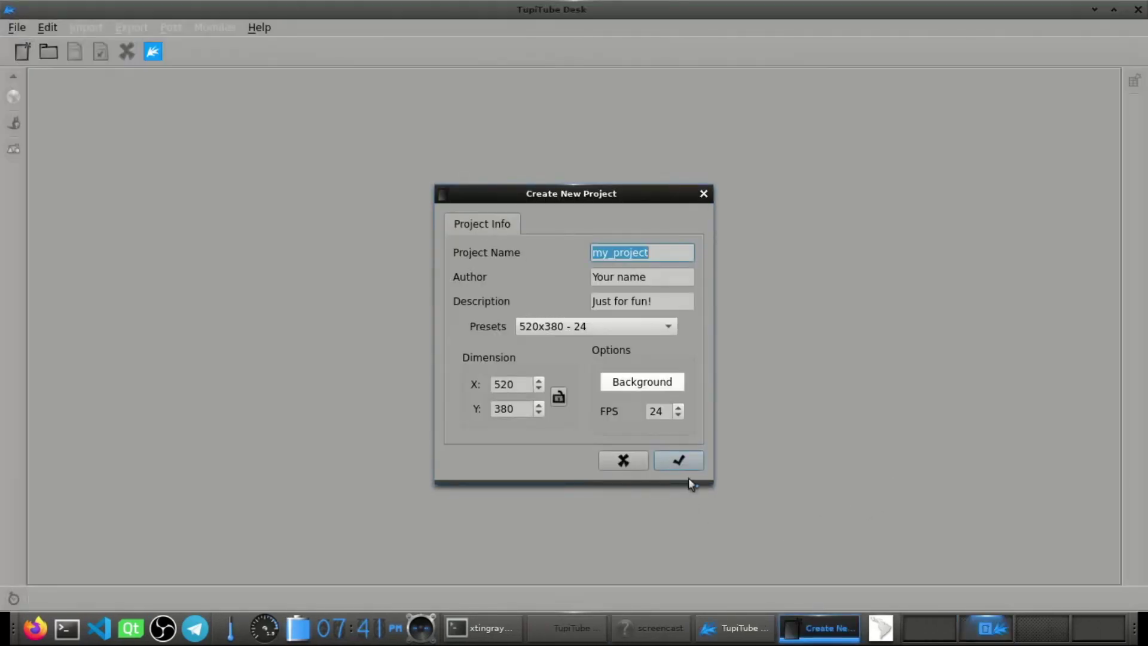
Step: Create a default new project and choose to import an audio file into the library
left_click(679, 460)
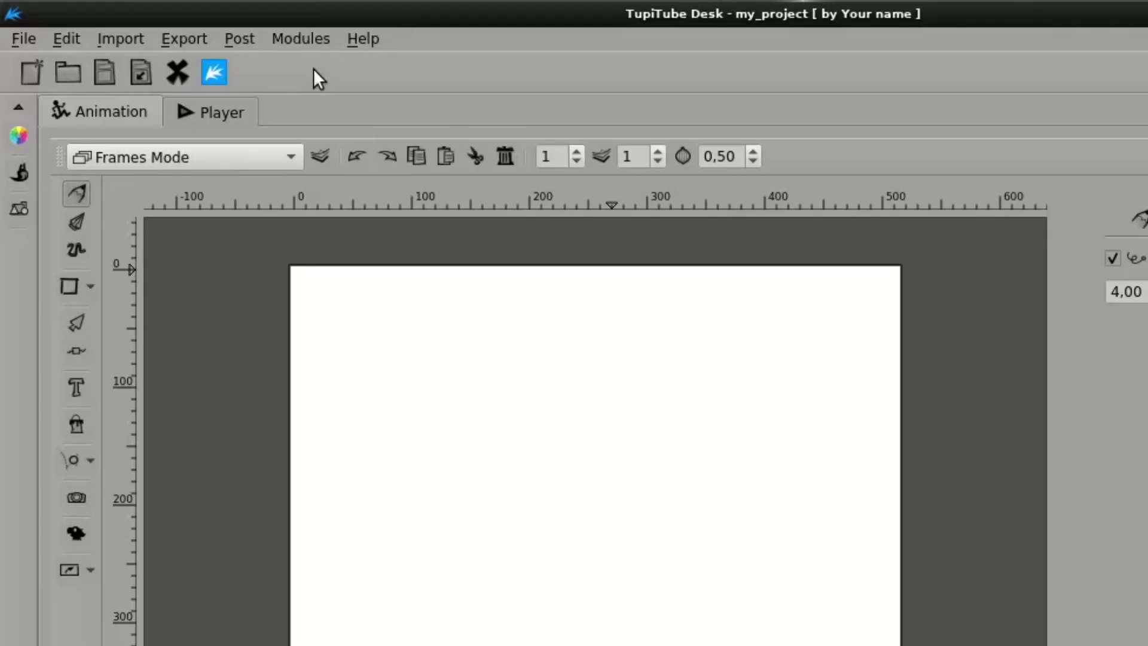
left_click(19, 209)
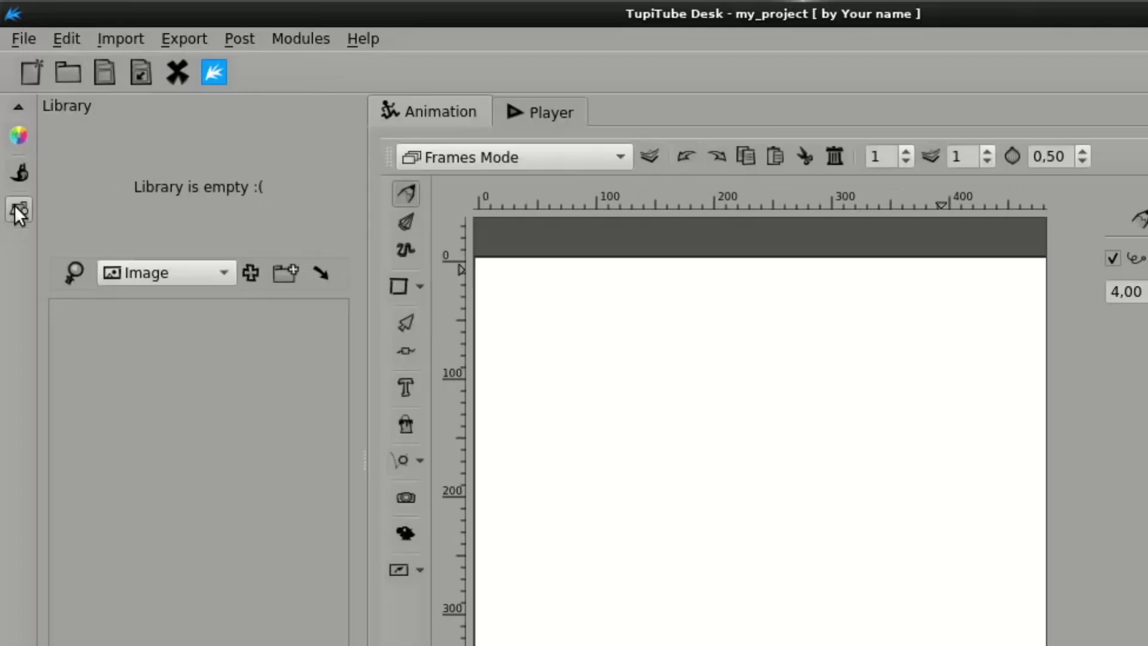
left_click(212, 274)
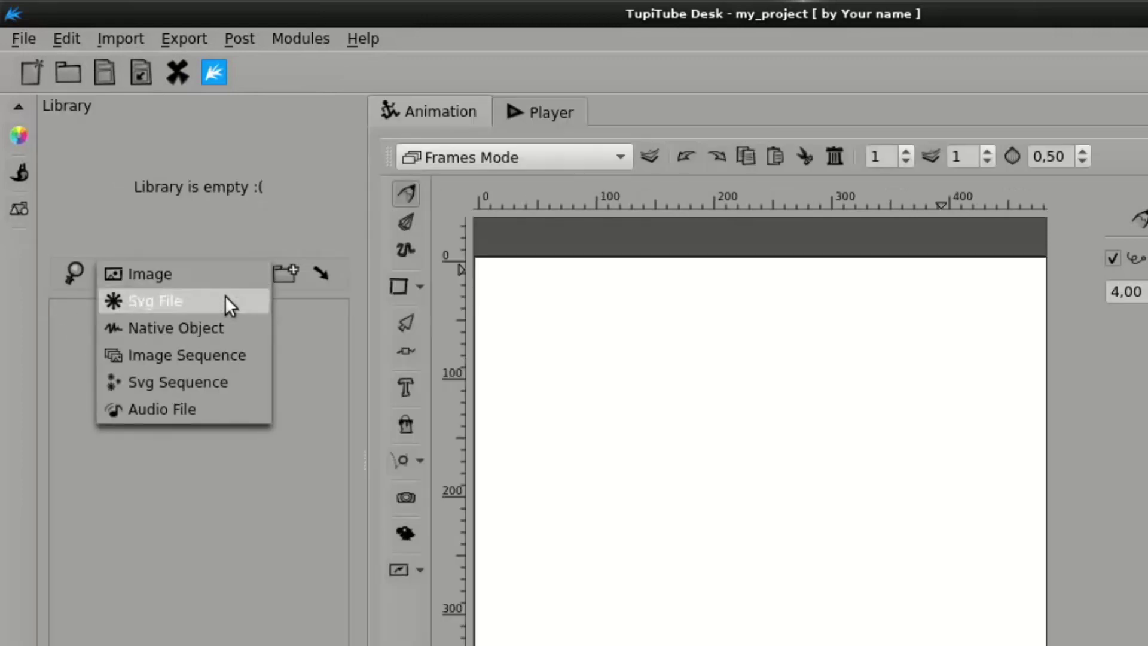
left_click(236, 409)
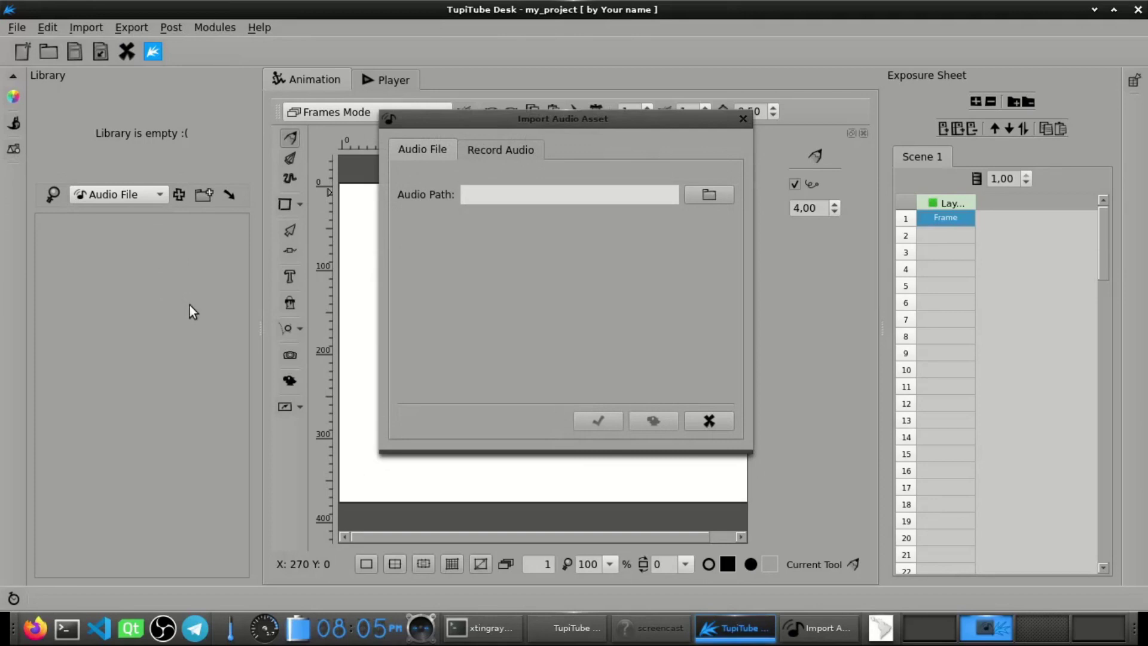
Step: Import /tmp/music.mp3 into the library and play the track
left_click(728, 200)
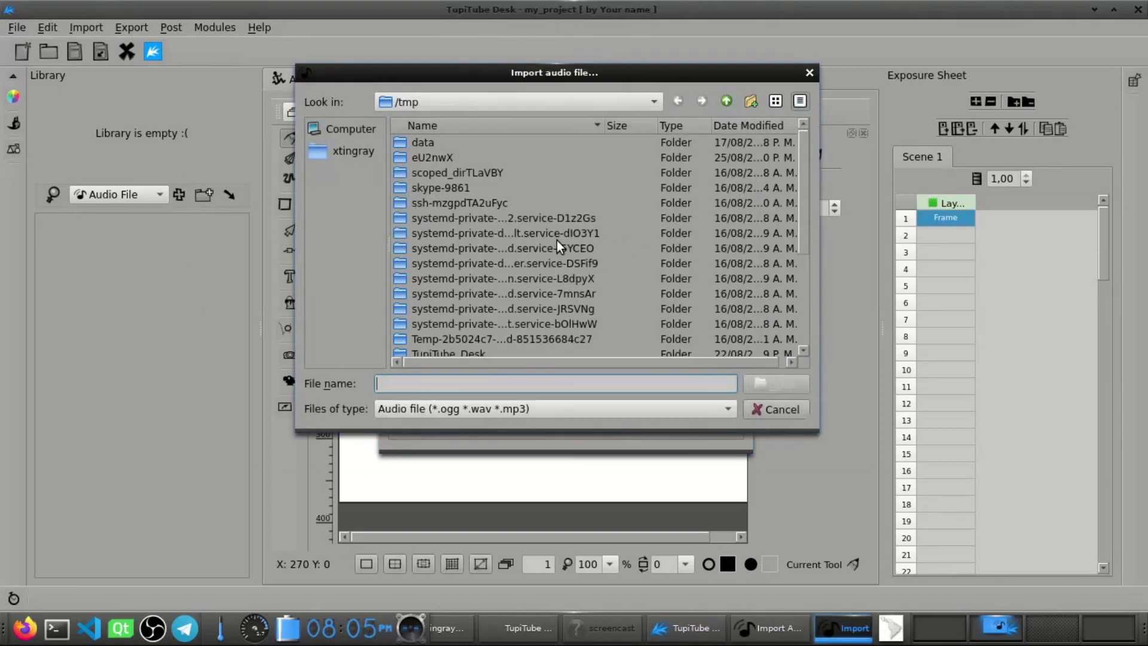
left_click_drag(801, 172, 809, 296)
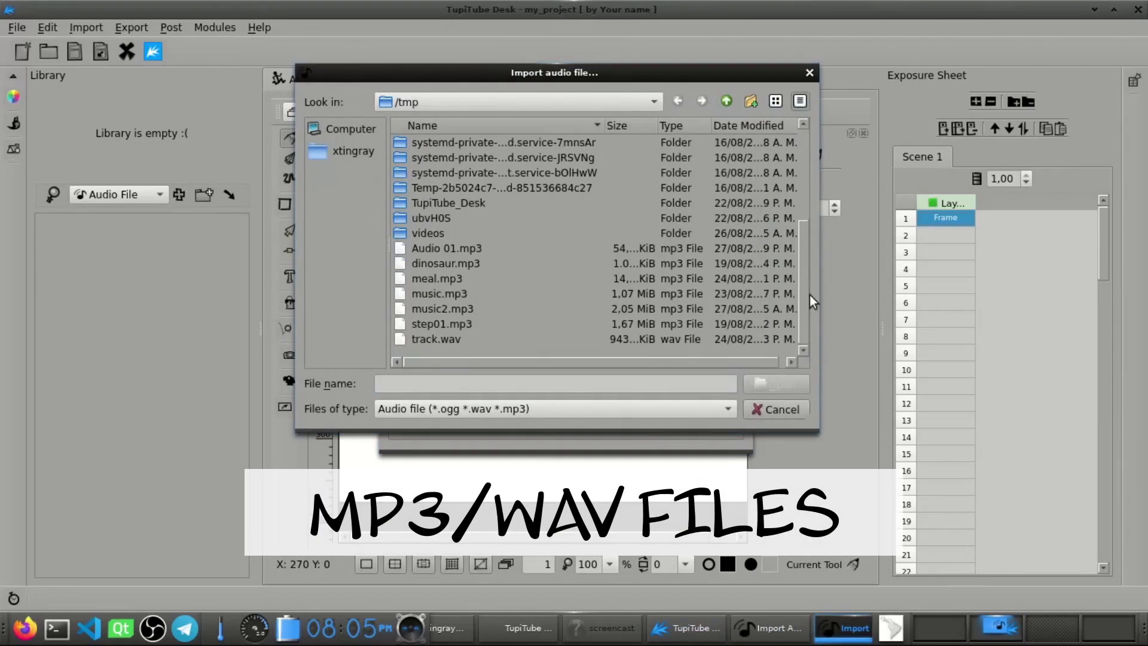
double_click(447, 295)
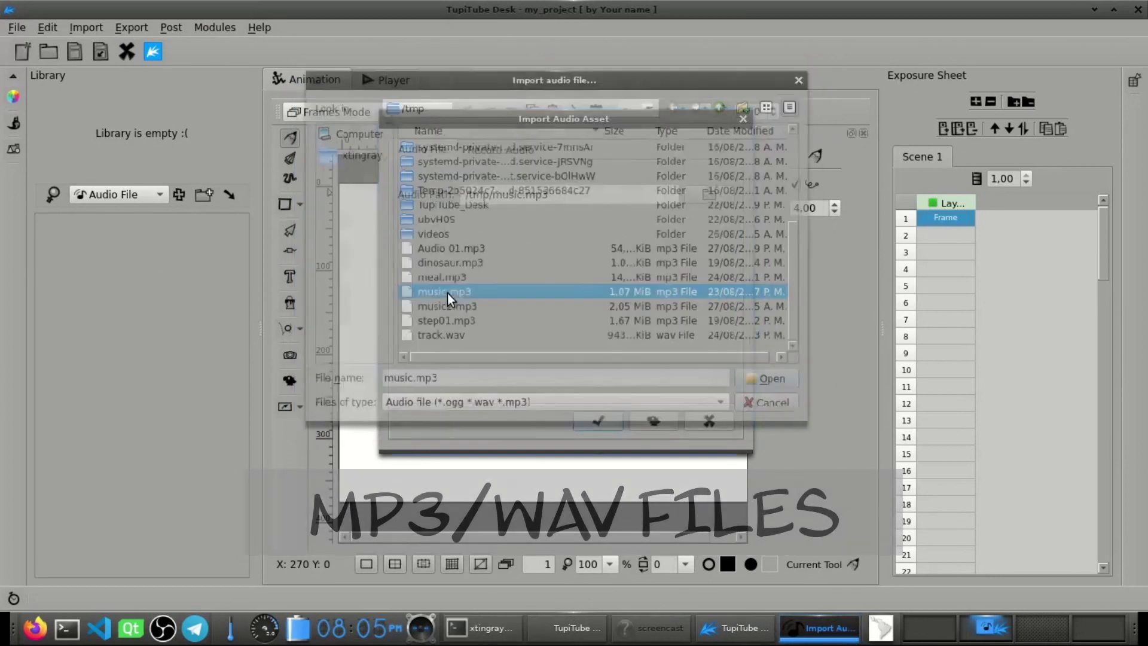
left_click(612, 421)
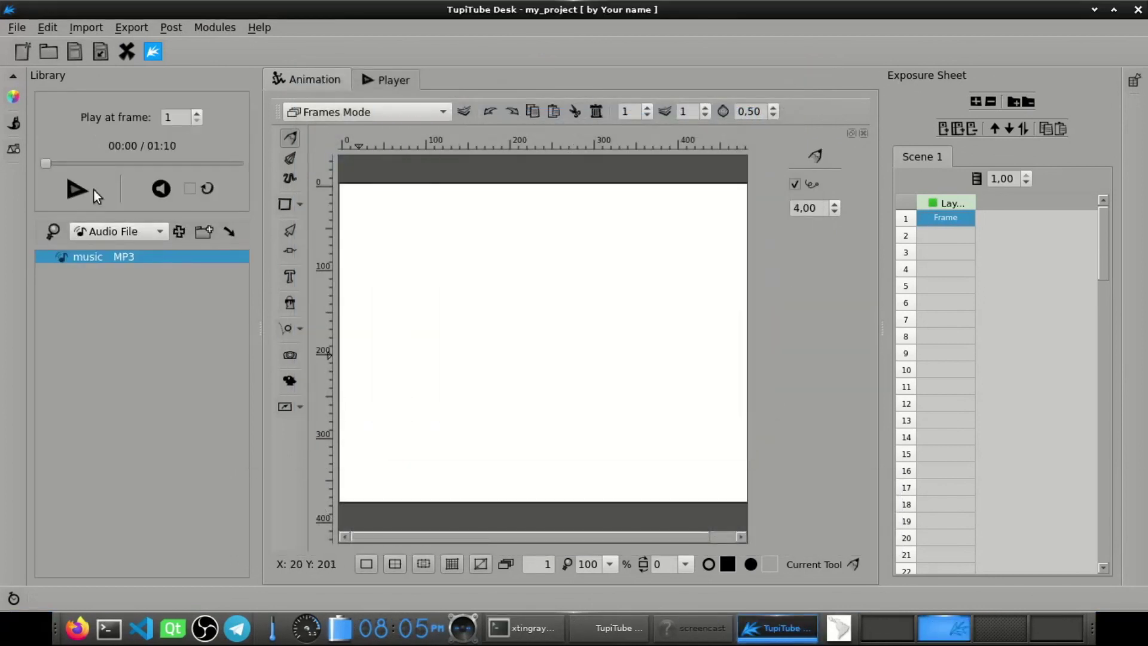
left_click(76, 189)
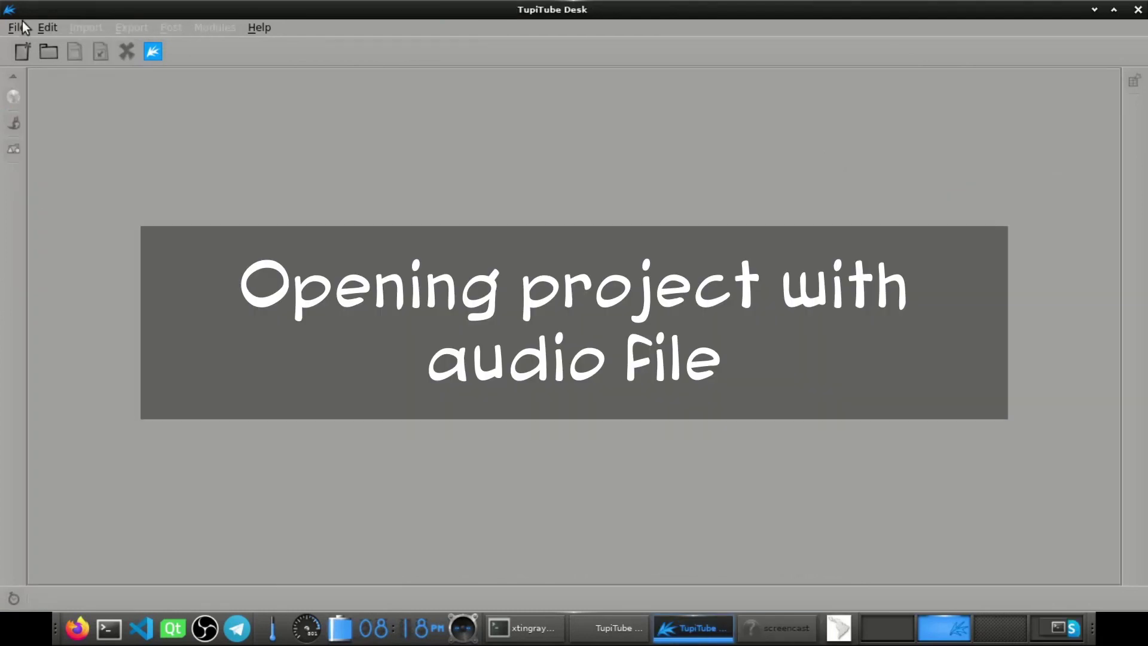
Step: Open the recent project /tmp/audio.tup and preview its scene in the Player
left_click(23, 27)
mouse_move(73, 102)
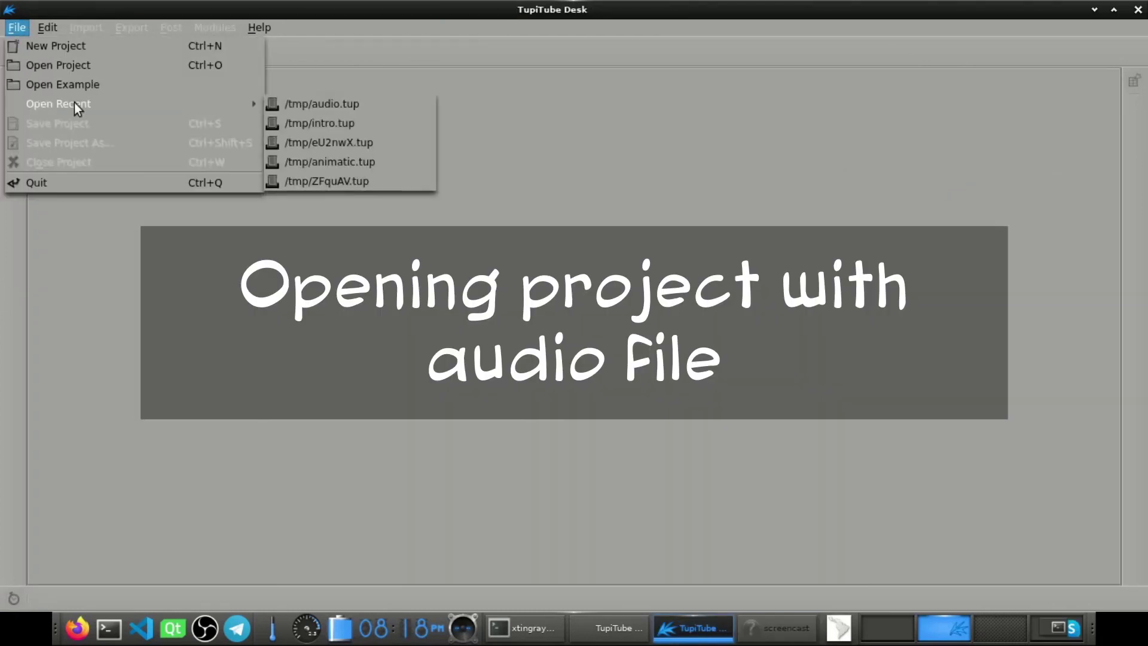
left_click(309, 103)
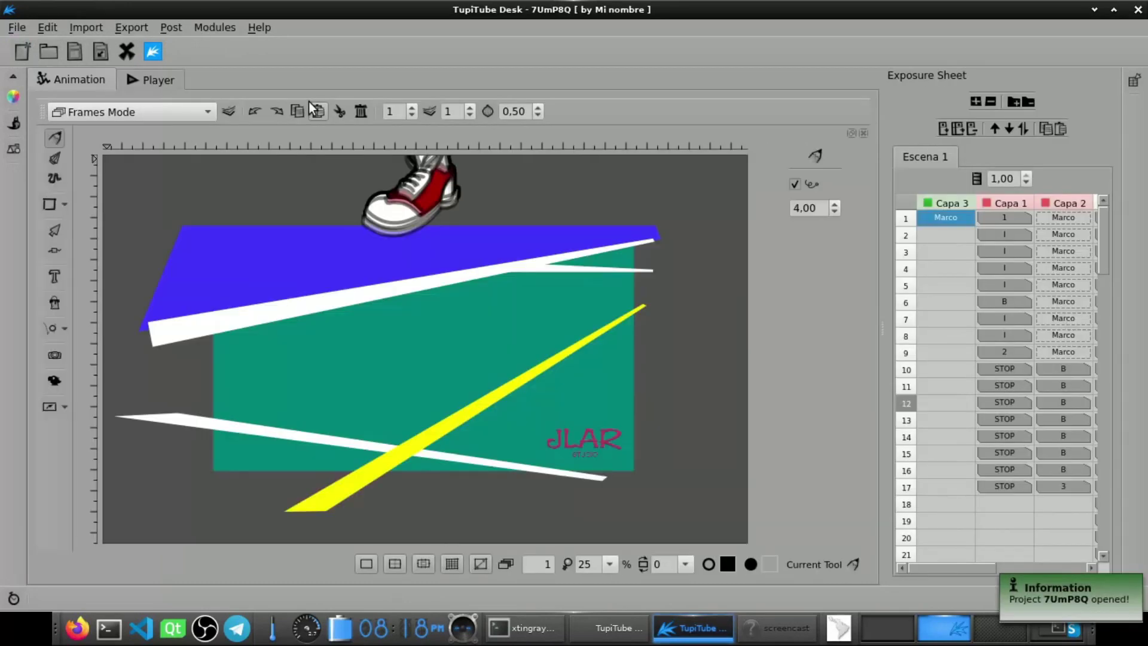
left_click(150, 79)
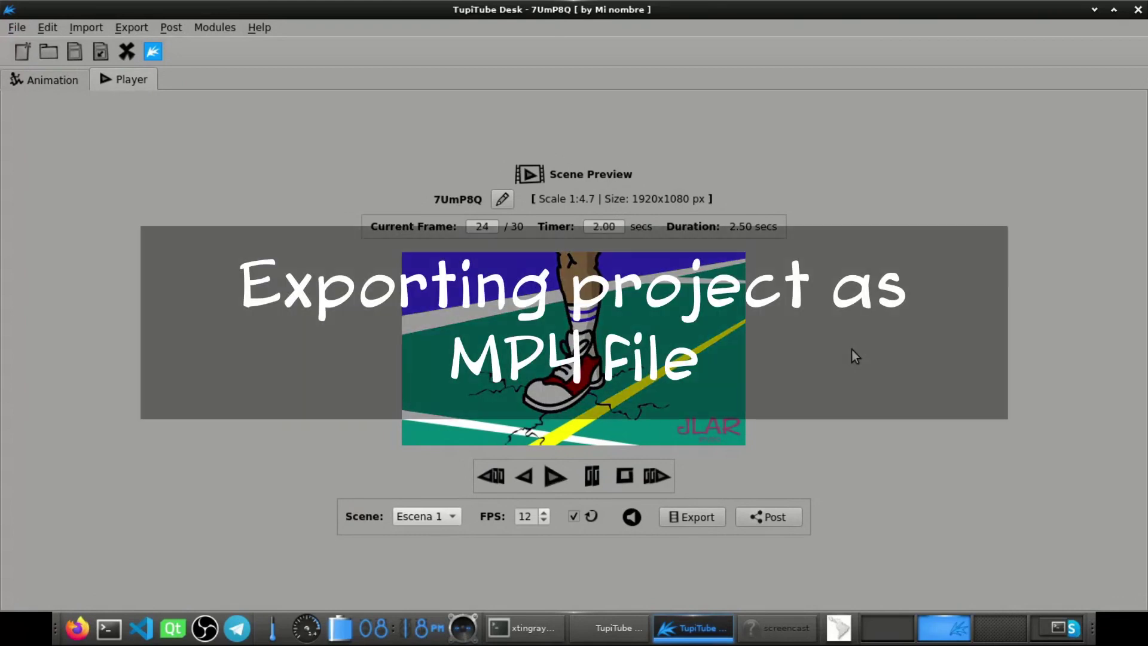
Step: Export the scene as an MP4 video named /tmp/audio.mp4, then bring the terminal forward
left_click(703, 516)
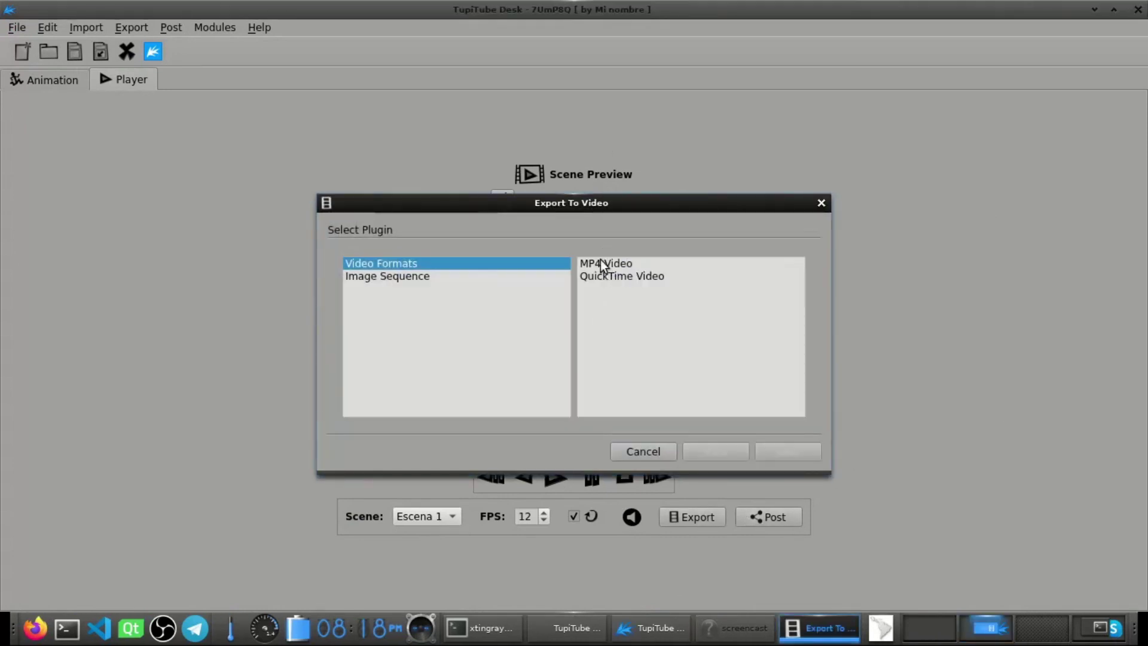
left_click(603, 263)
left_click(785, 453)
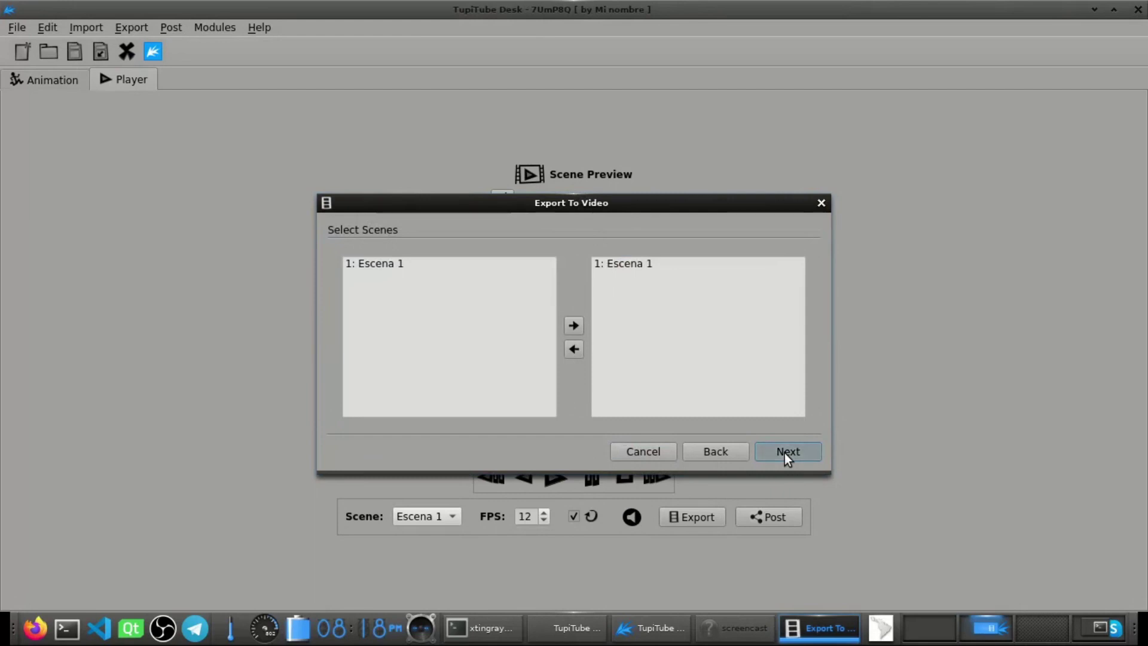
left_click(784, 453)
key("Left")
key("Left")
key("Left")
key("Left")
key("BackSpace")
key("BackSpace")
key("BackSpace")
key("BackSpace")
key("BackSpace")
key("BackSpace")
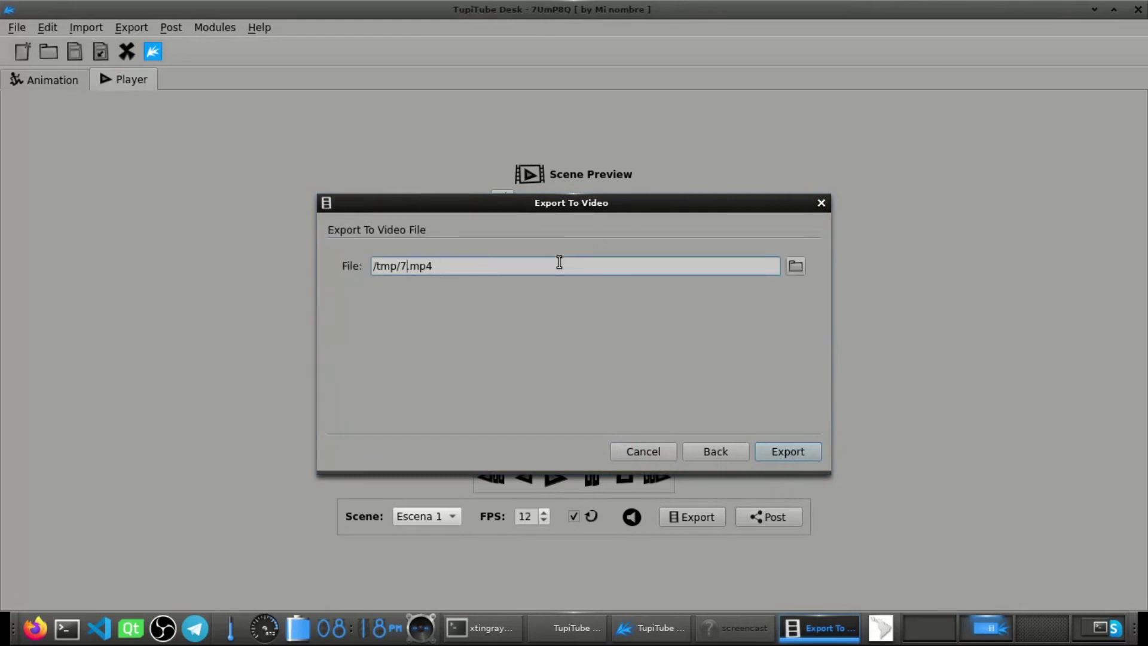
type("audio")
key("Return")
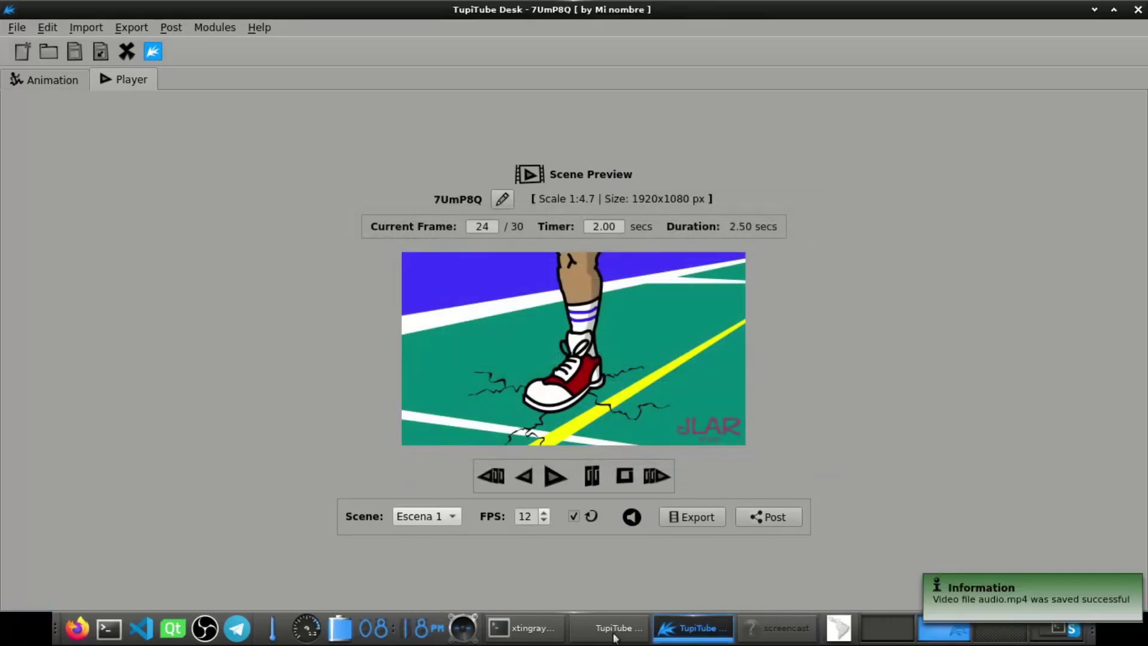
left_click(513, 640)
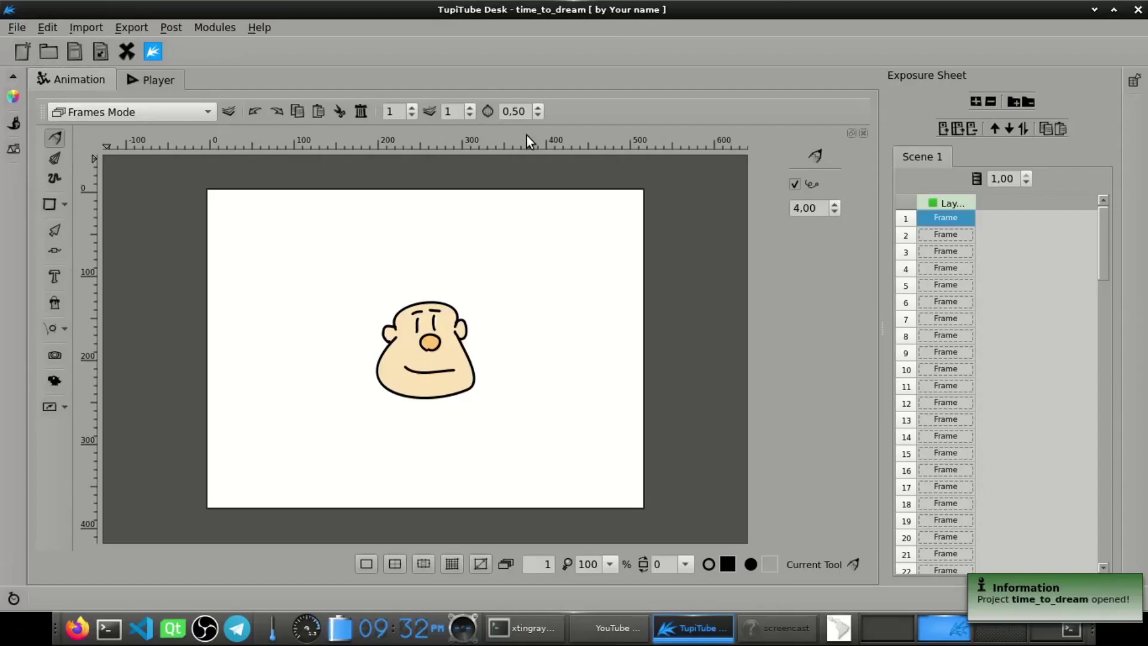
Step: Load voice 1.pgo in the lip-sync tool, play it, and inspect the 'shi' phonemes without changes
left_click(56, 386)
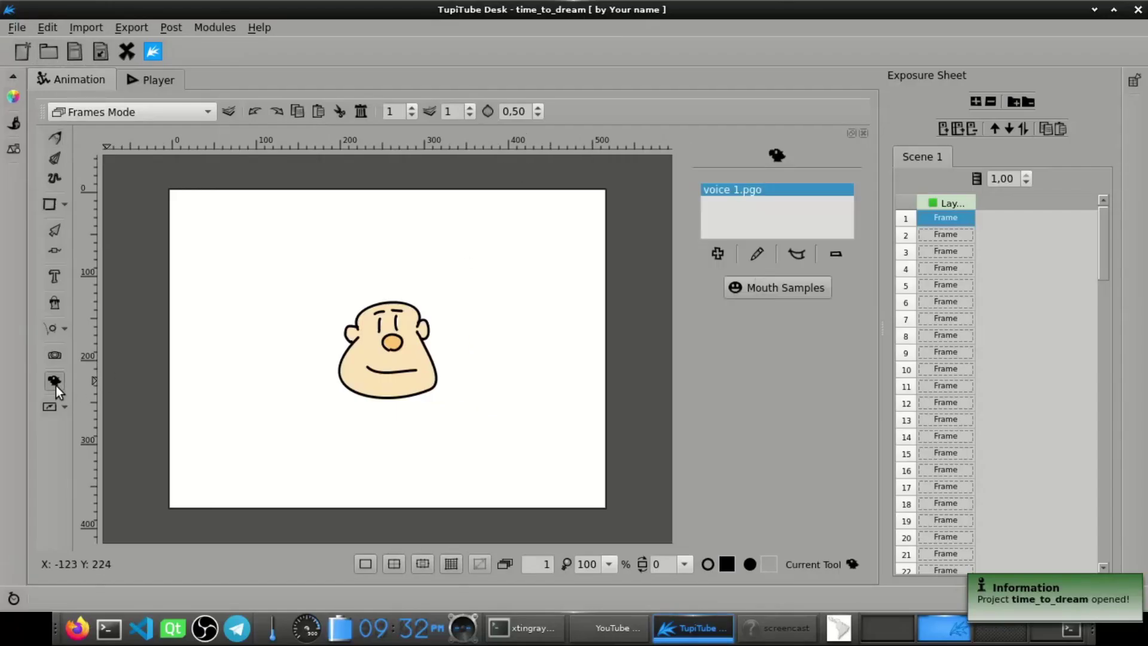
left_click(756, 253)
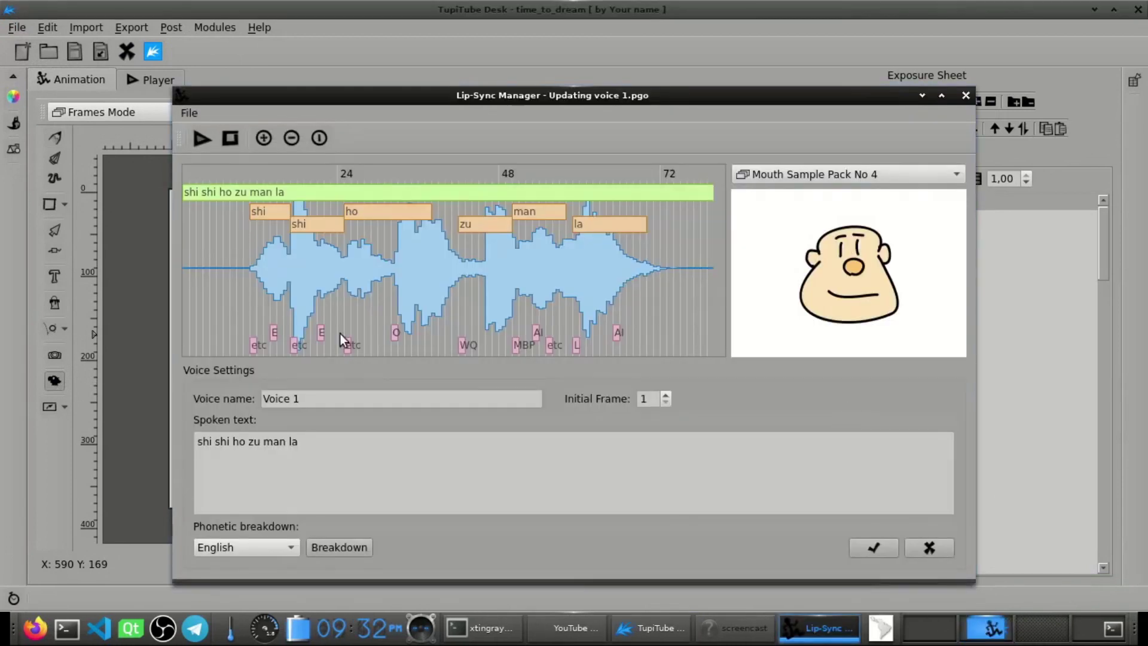
left_click(203, 137)
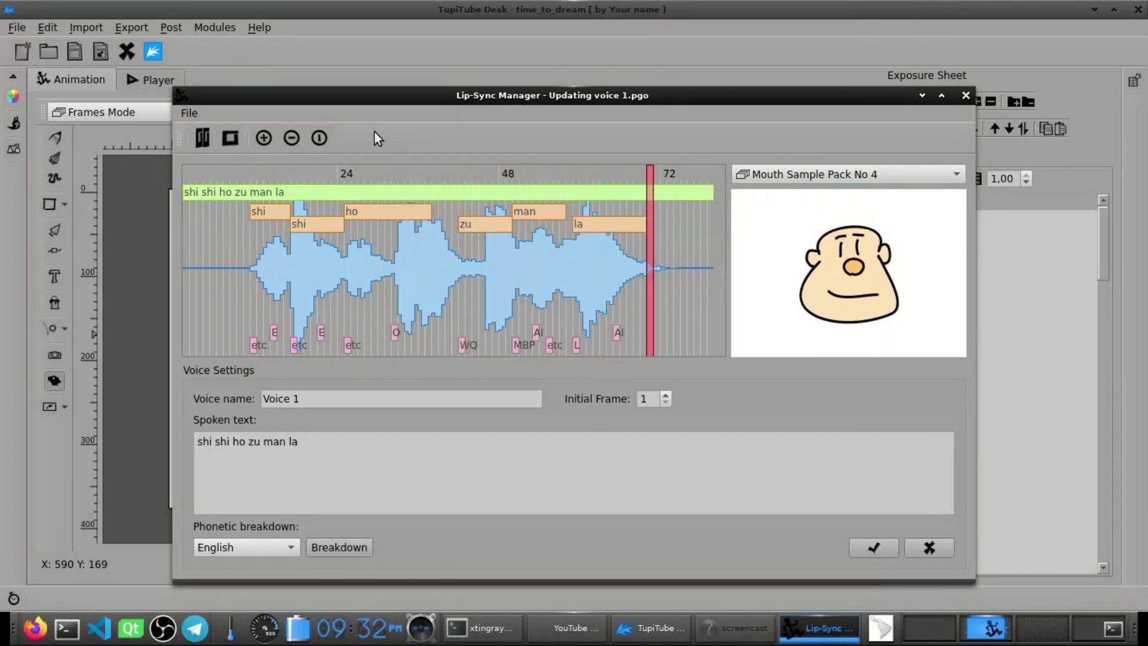
double_click(318, 228)
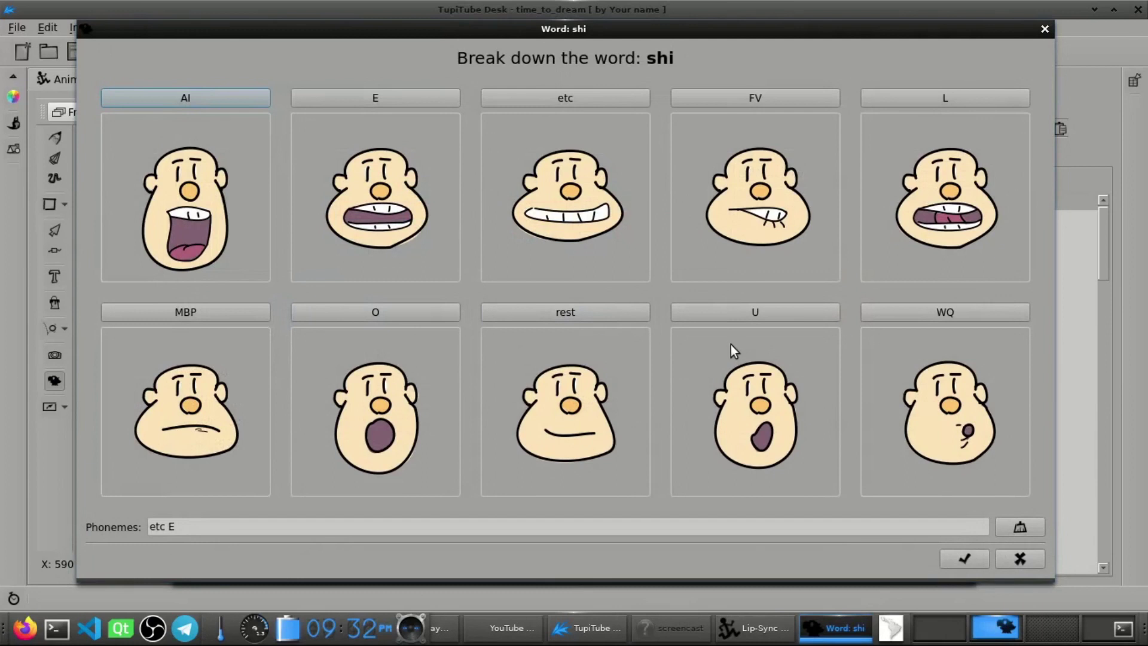
left_click(1019, 553)
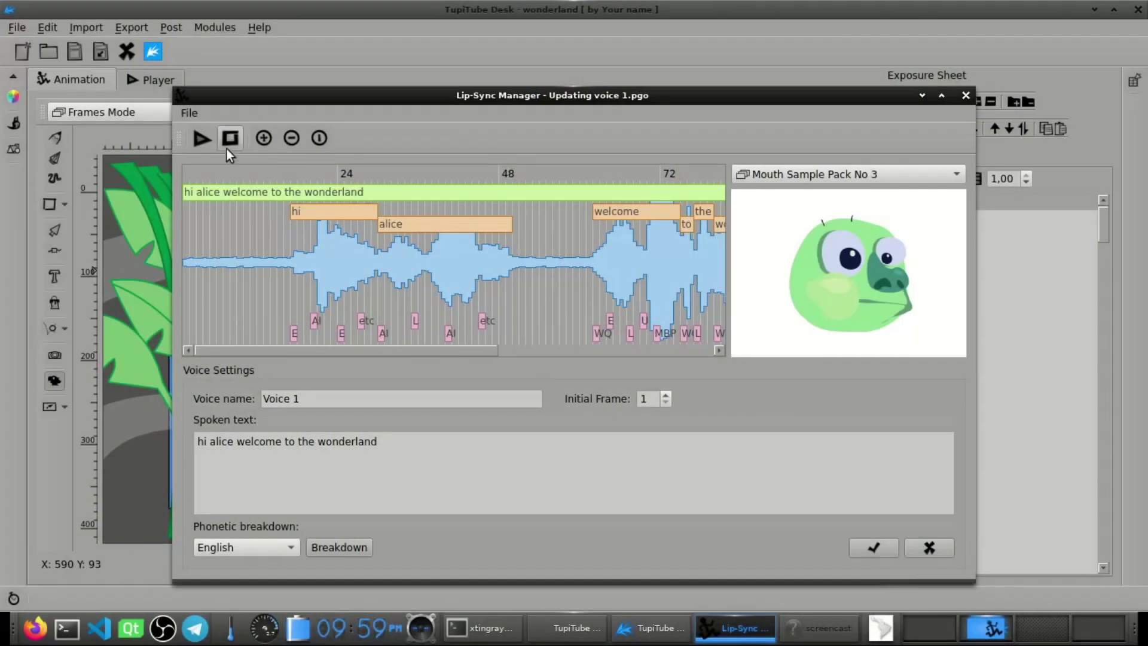
Step: Play the wonderland voice's lip-sync and open the phoneme breakdown for 'wonderland'
left_click(201, 138)
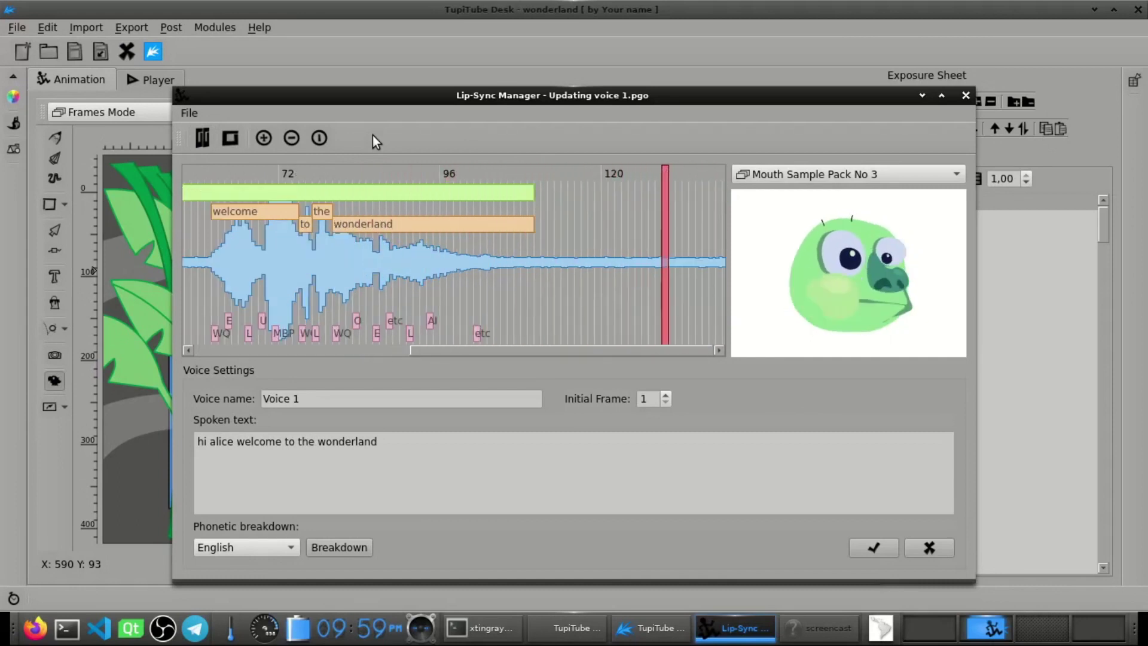
double_click(472, 224)
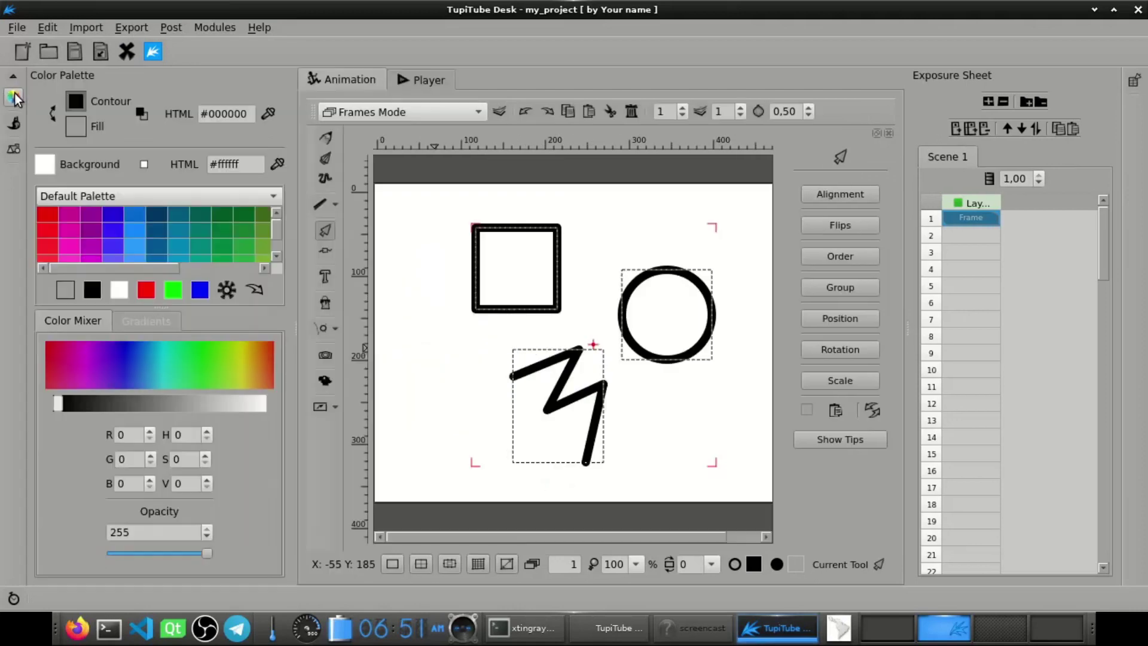
Step: Switch all three shapes' outline colour through red and green, ending on blue
left_click(48, 229)
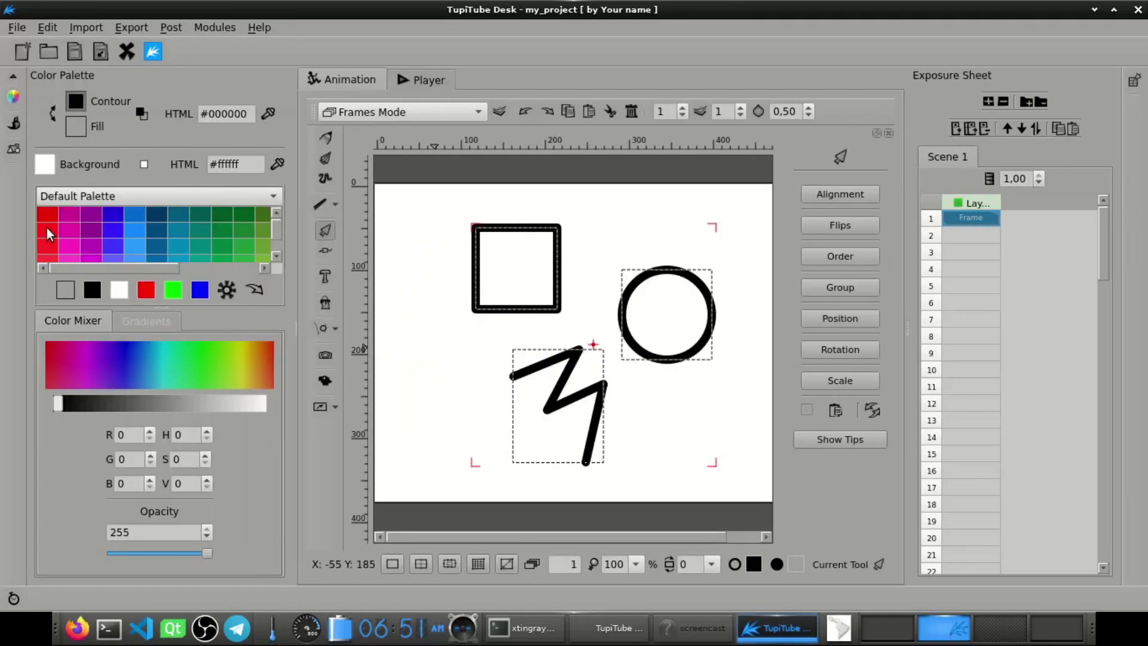
left_click(222, 246)
left_click(156, 246)
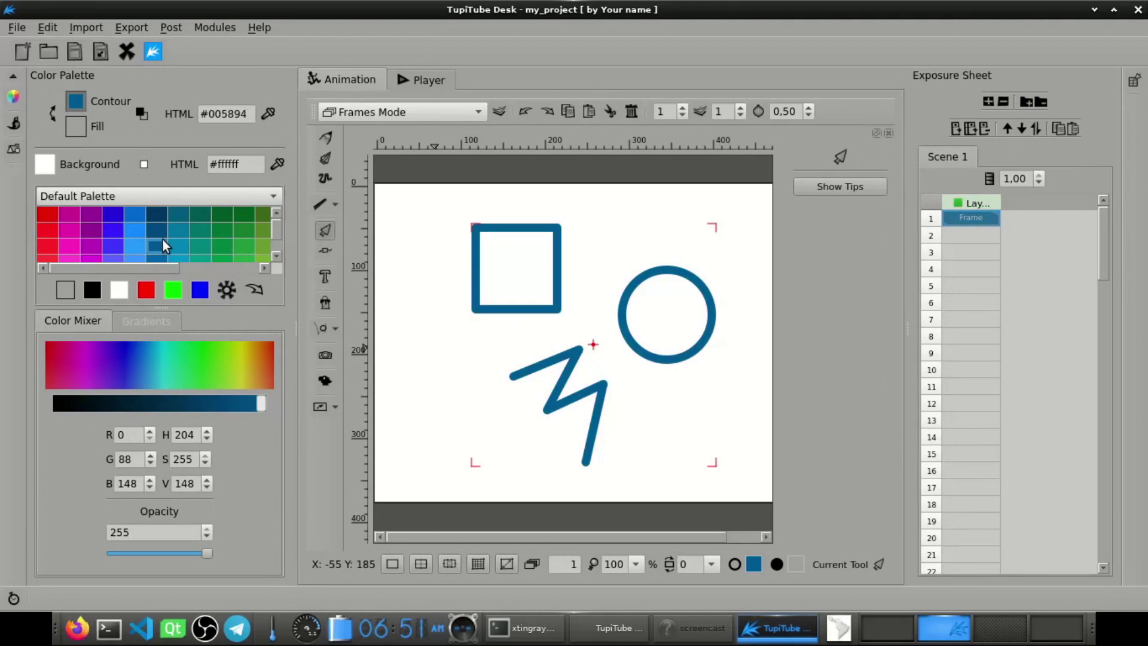
Step: Set outline thickness to 9, try hatched, grid and diagonal border patterns, then restore solid
left_click(15, 121)
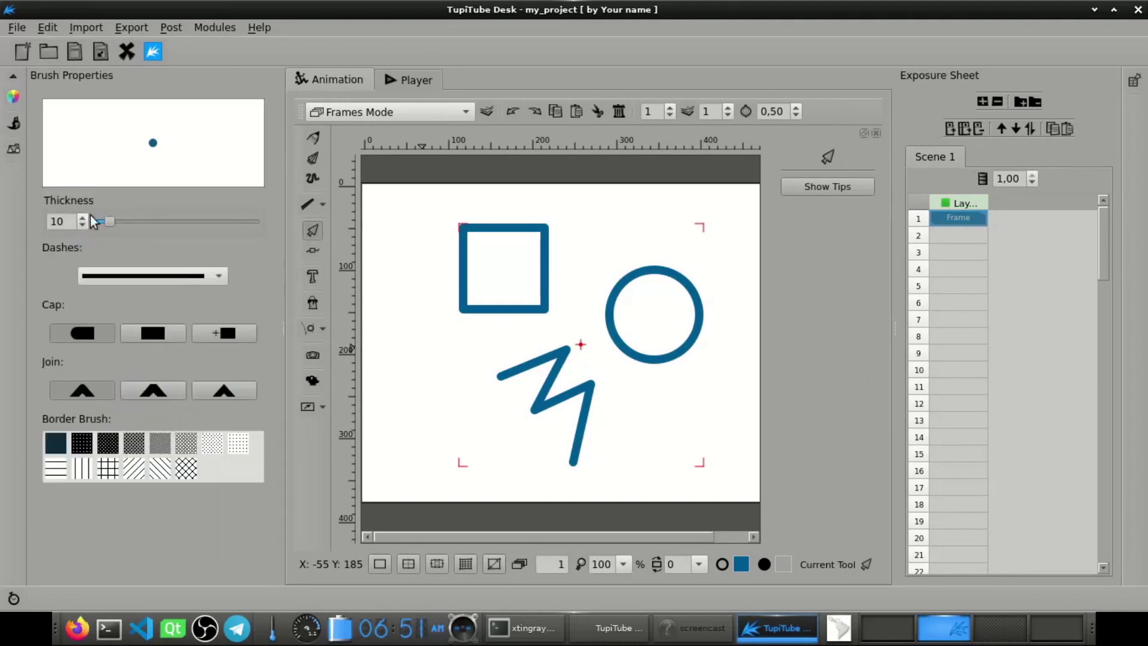
mouse_move(109, 221)
left_mouse_down()
mouse_move(206, 222)
mouse_move(110, 222)
left_mouse_up()
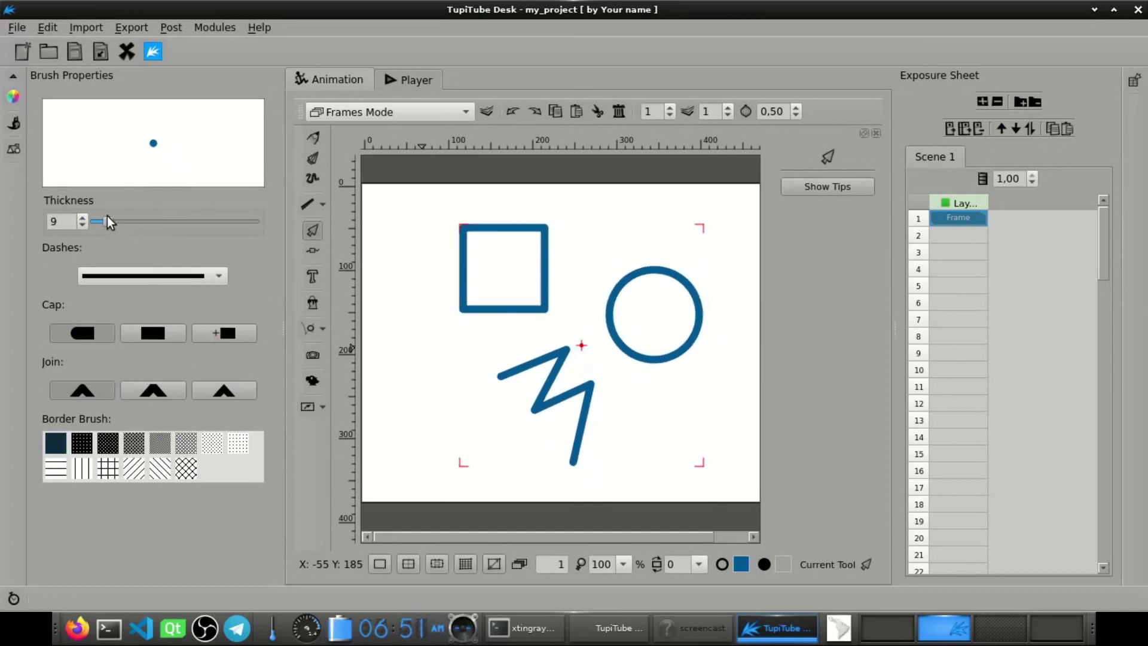
left_click(133, 466)
left_click(104, 471)
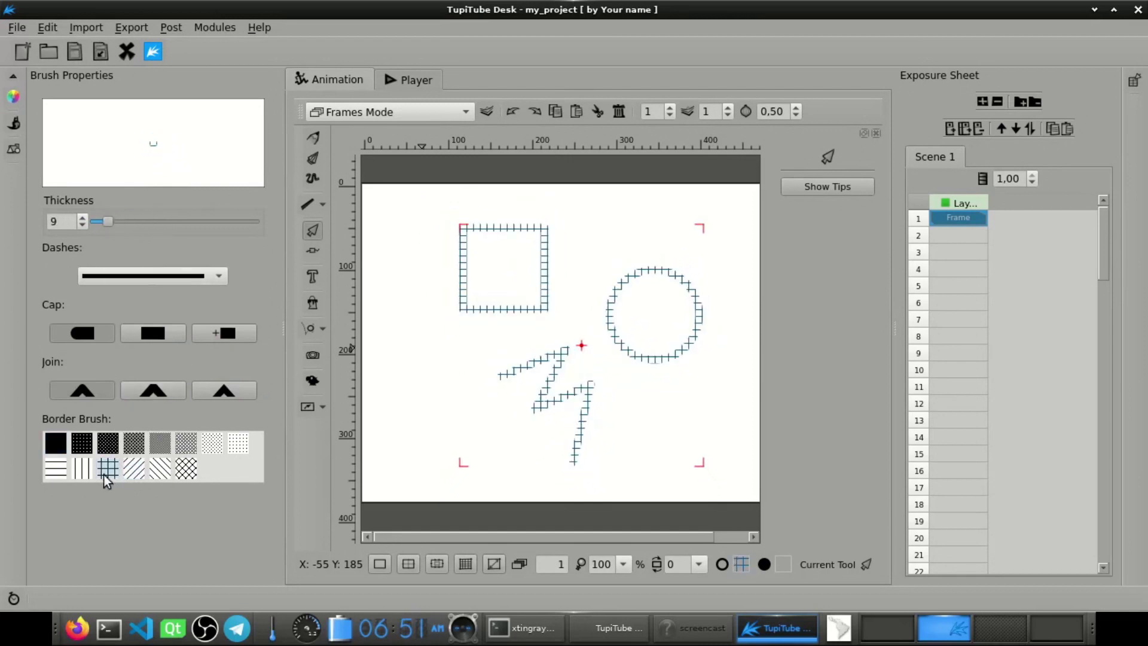
left_click(159, 469)
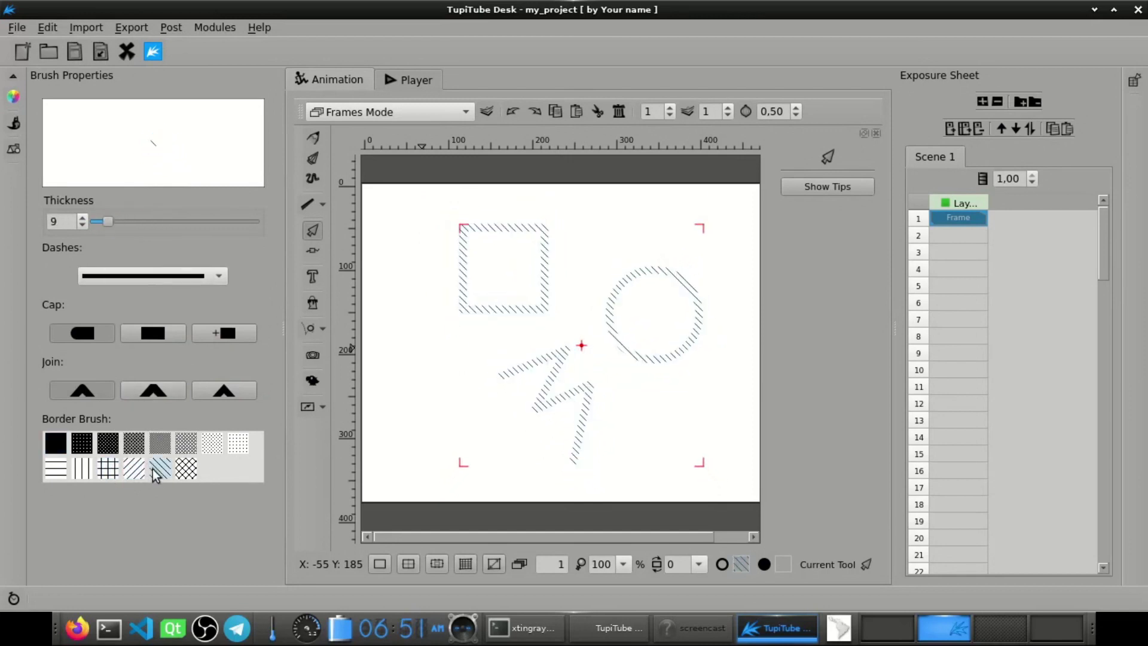
left_click(57, 448)
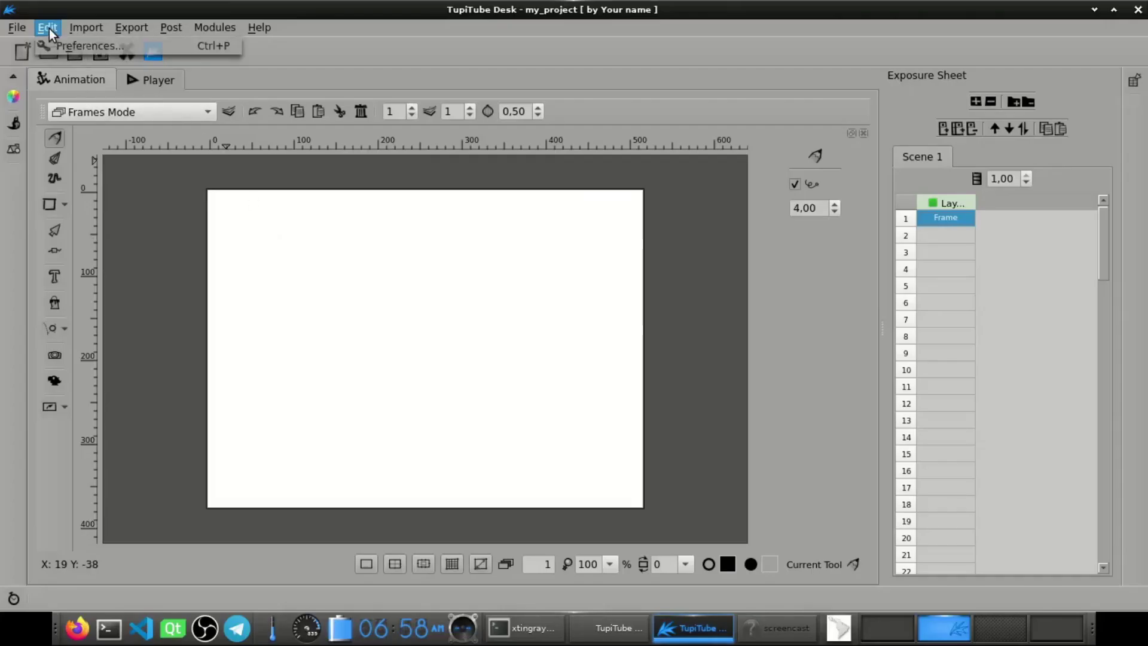
Step: In theme preferences, preview Brown, Chocolate, Blue, Honey, Green, Violet and Orange backgrounds, then return to Gray
left_click(55, 43)
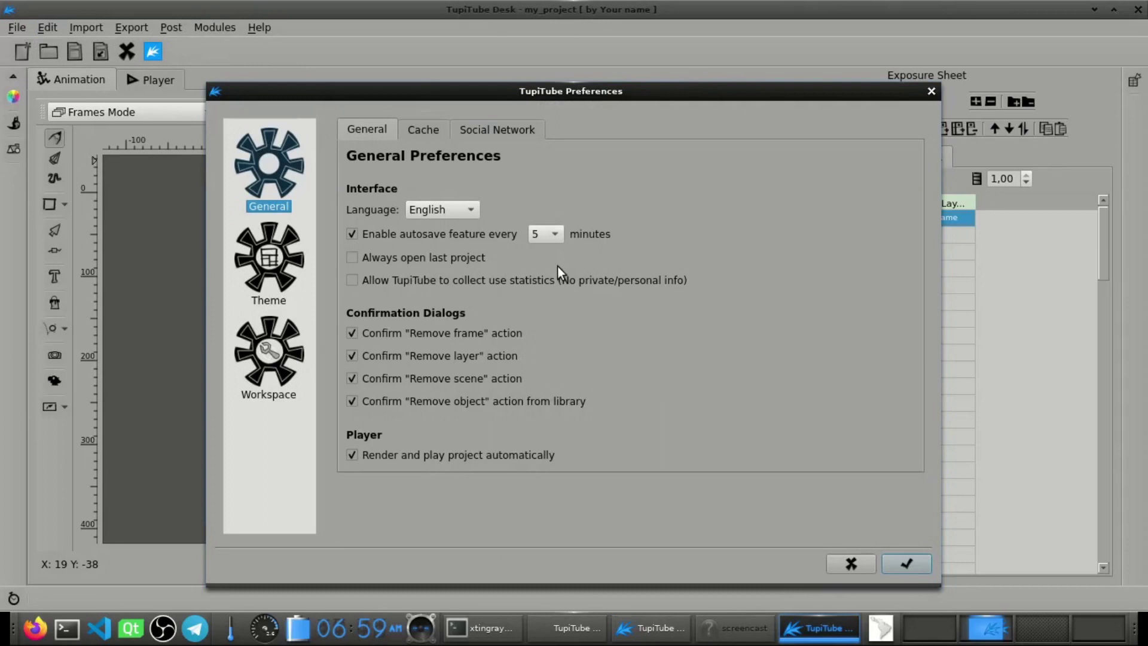
left_click(255, 282)
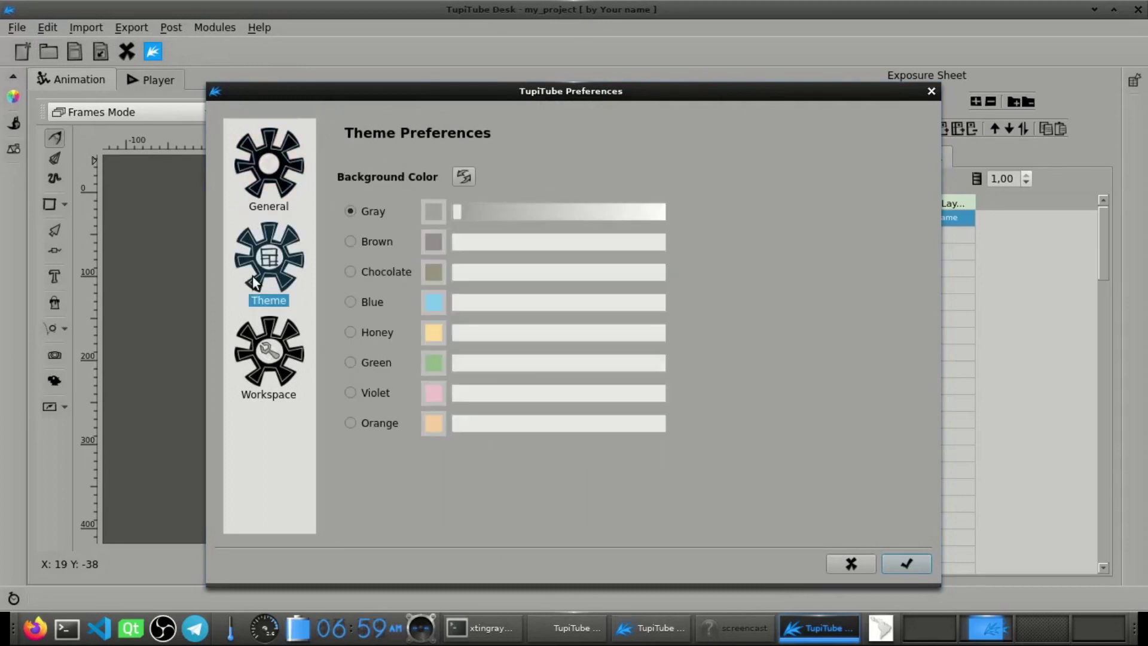
left_click(350, 242)
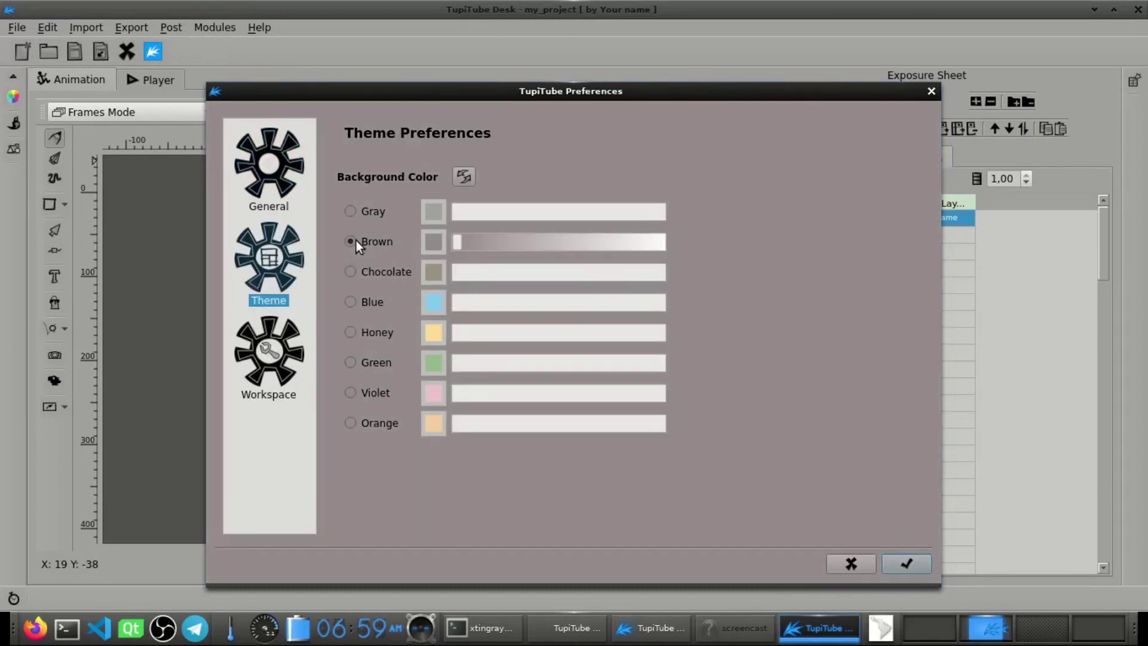
left_click(350, 273)
left_click(351, 302)
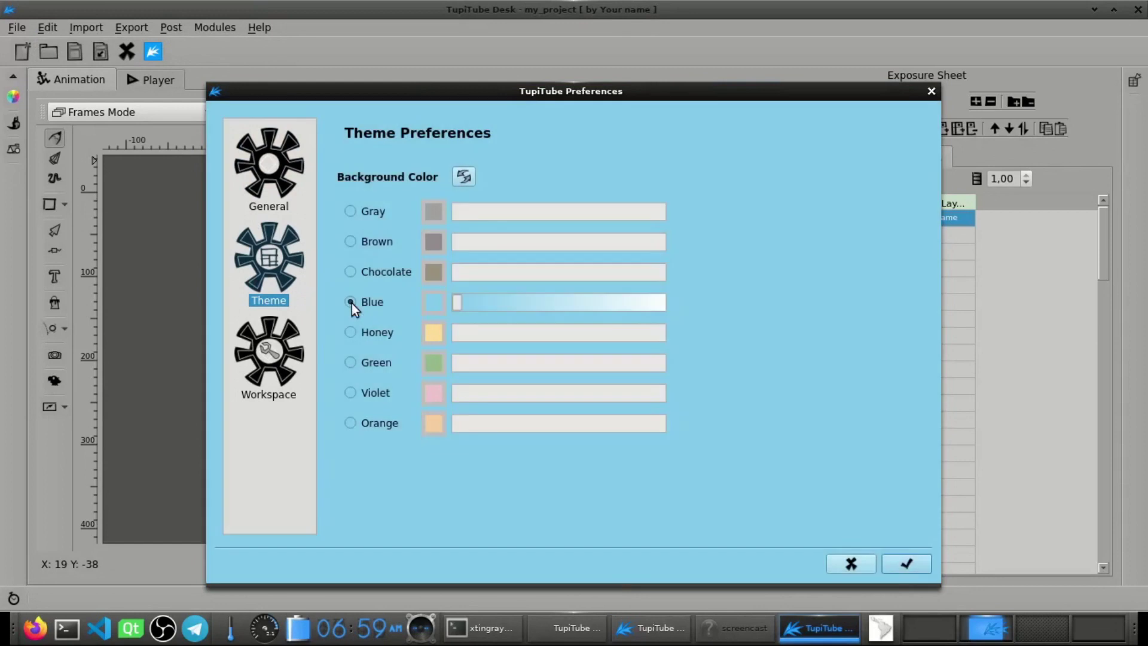
left_click(350, 336)
left_click(350, 362)
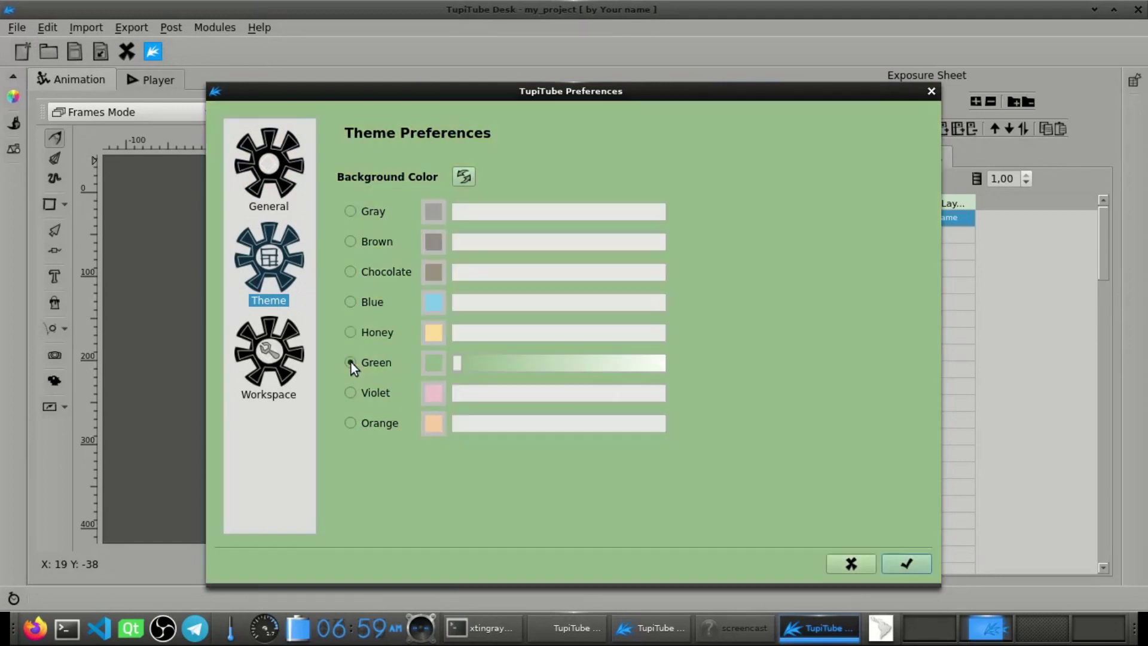
left_click(350, 394)
left_click(350, 423)
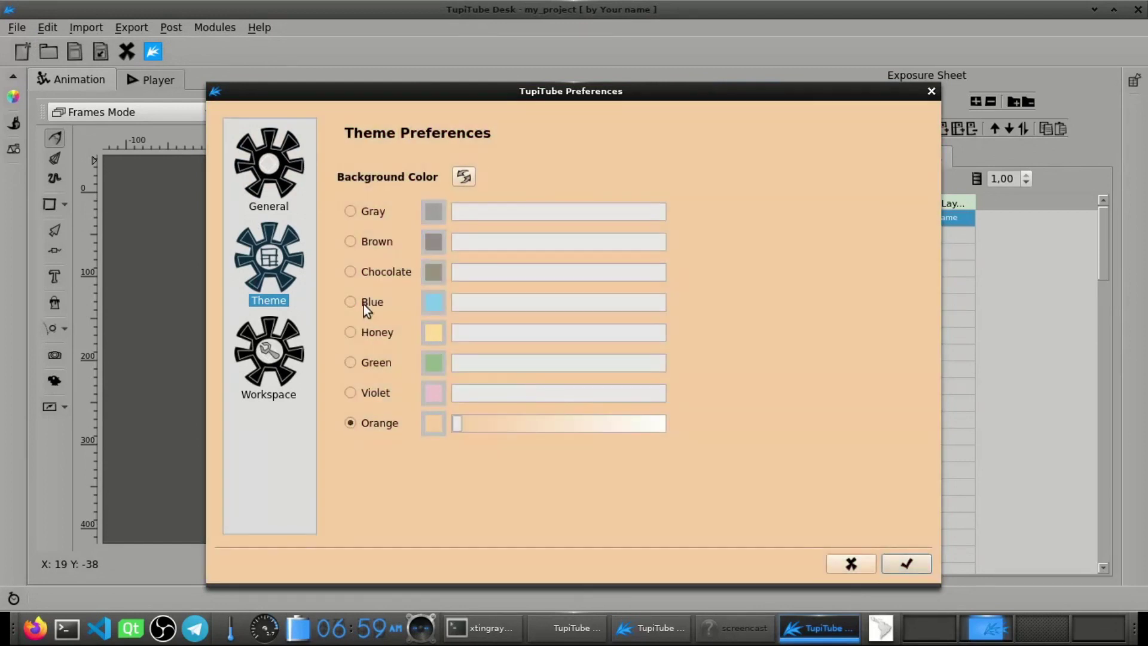
left_click(350, 211)
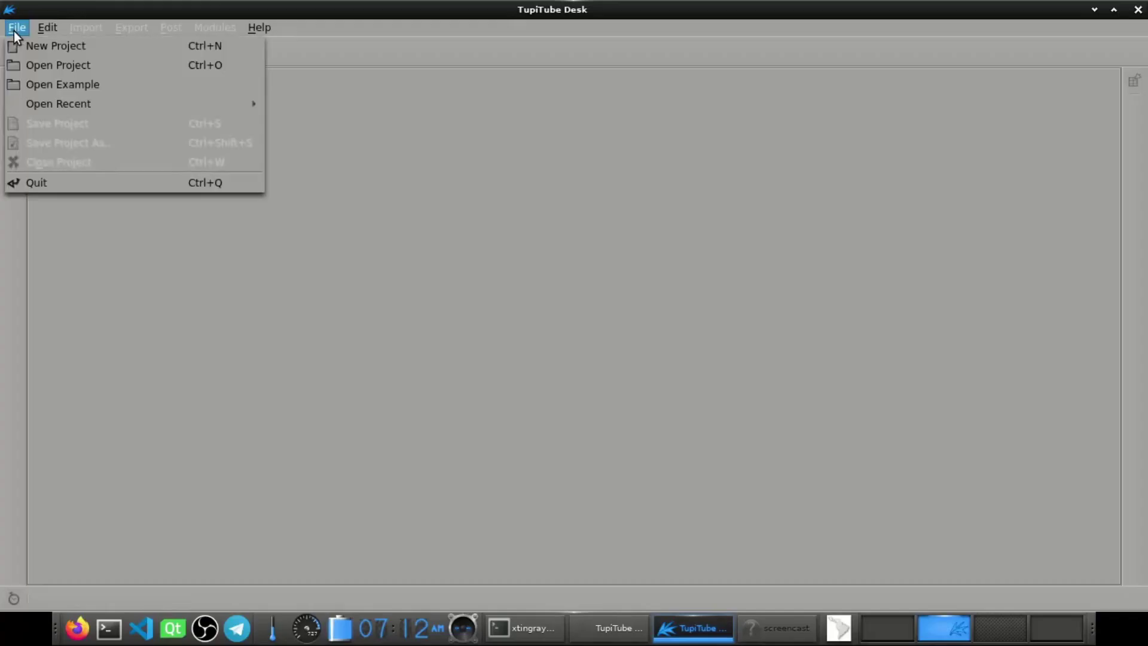
Step: Open the example project, step through the butterfly frames from frame 5, and preview it in the Player
left_click(51, 88)
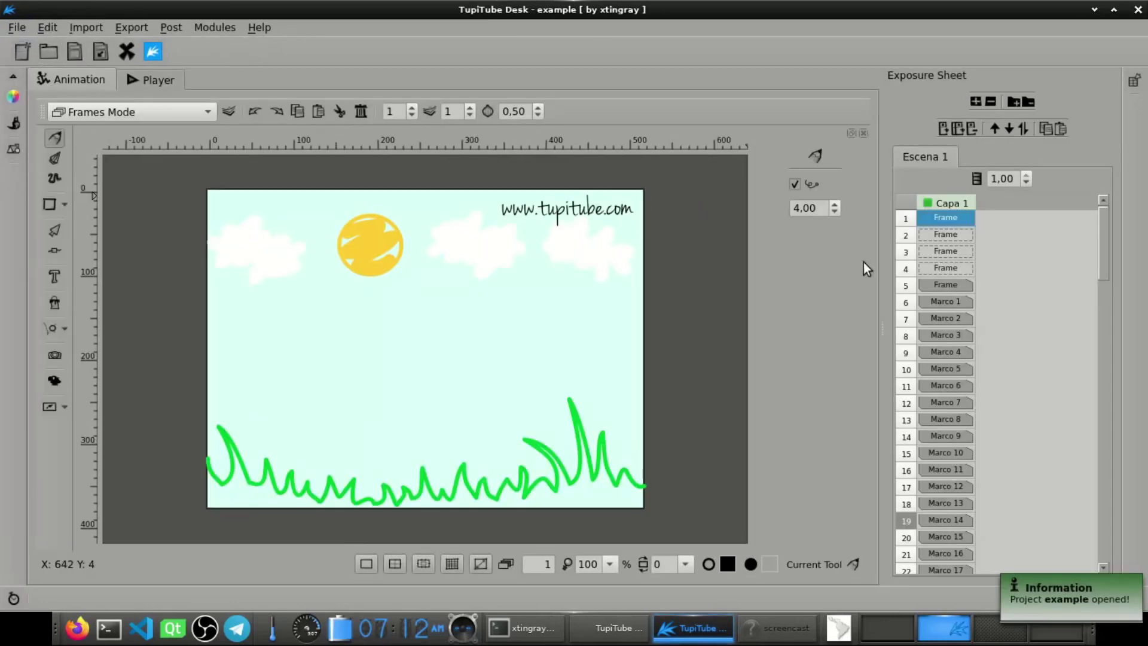
left_click(931, 285)
key("Down")
key("Down")
key("Down")
key("Down")
key("Down")
key("Down")
key("Down")
key("Down")
key("Down")
key("Down")
key("Down")
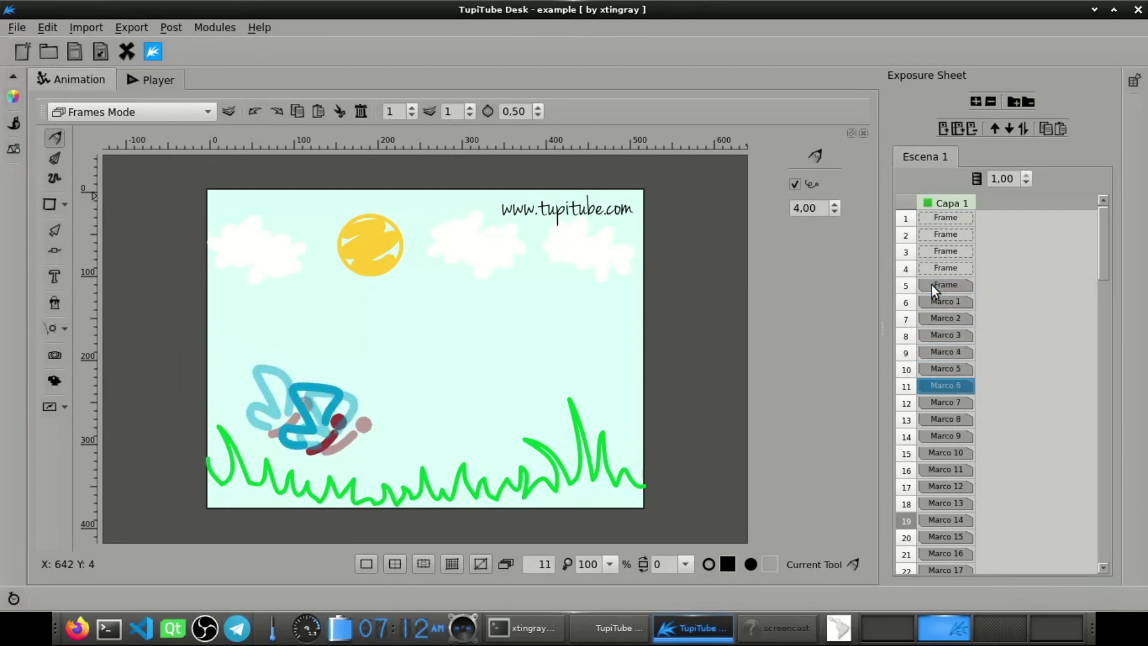
key("Down")
key("Down")
key("Down")
key("Down")
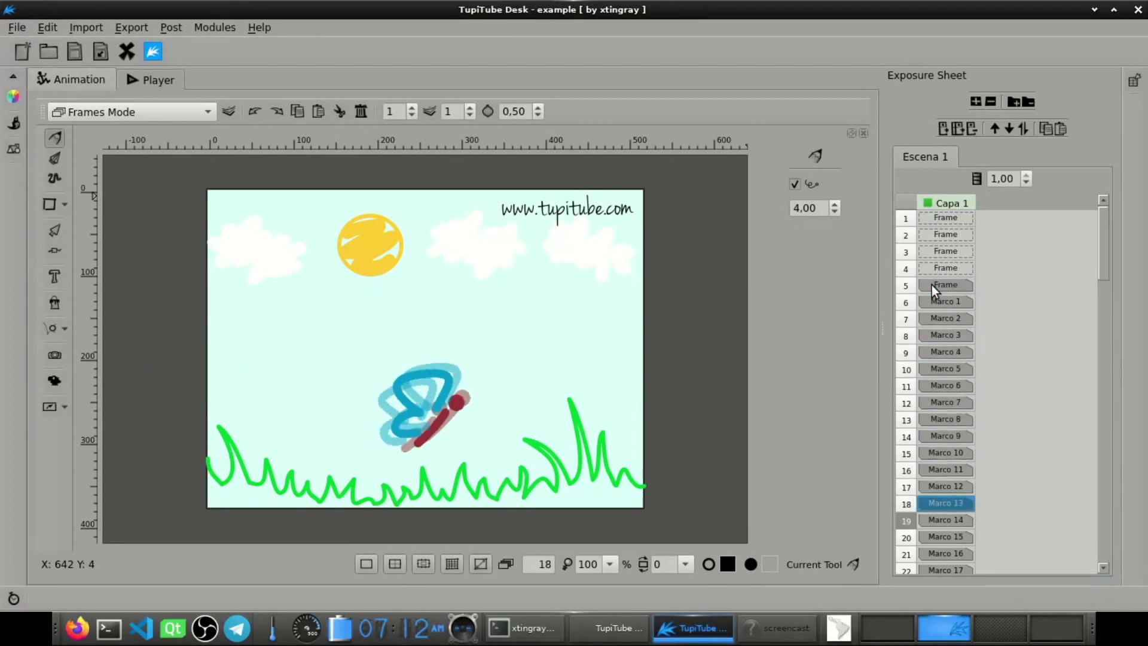
key("ctrl+2")
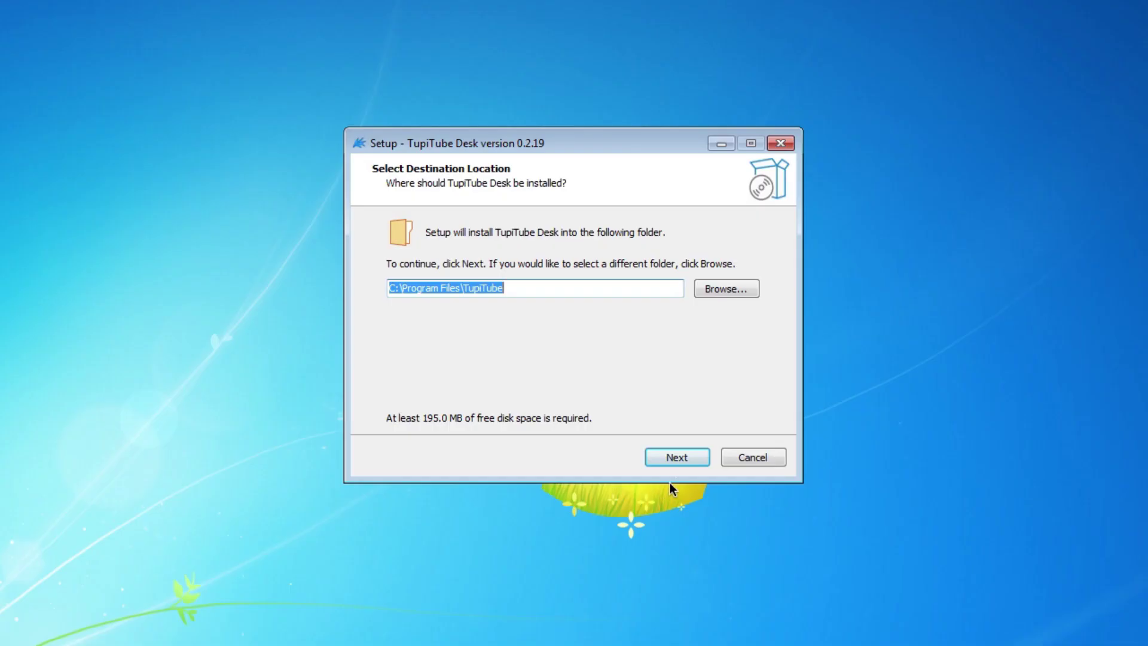
Step: Accept C:\Program Files\TupiTube and the TupiTube Start Menu folder, then start the installation
left_click(681, 460)
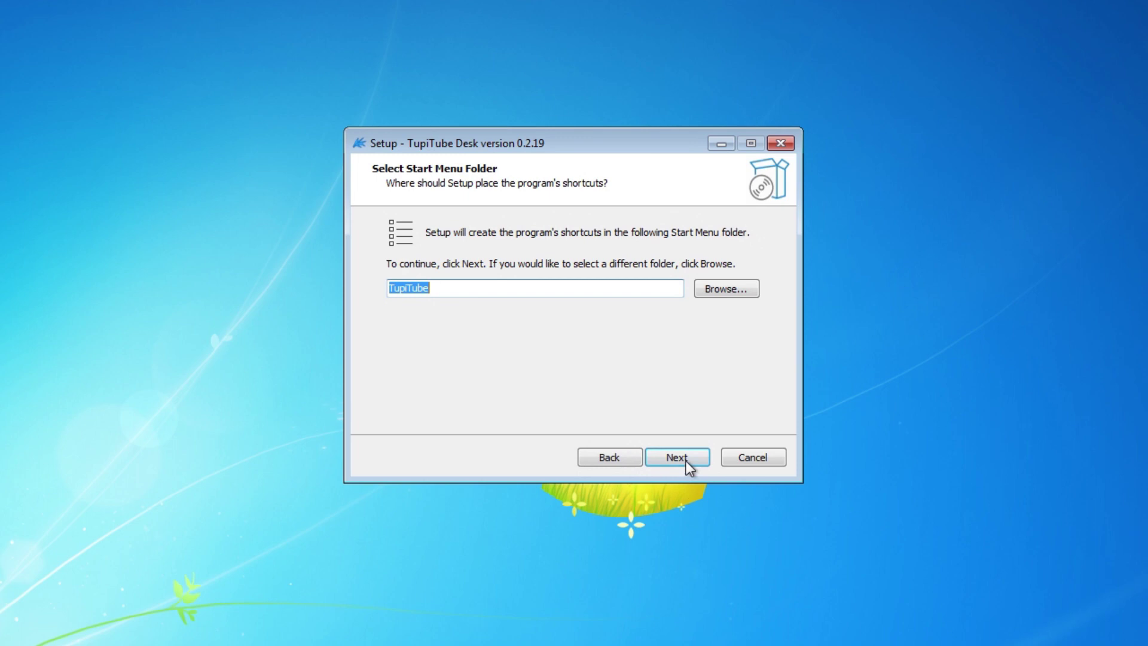
left_click(687, 465)
left_click(686, 459)
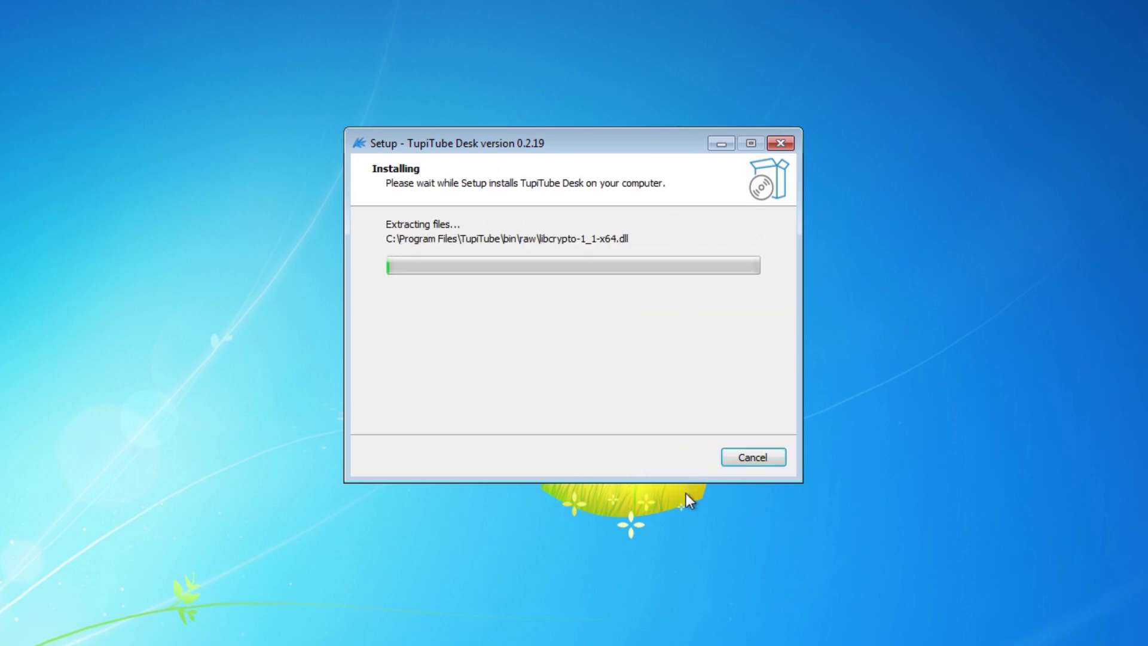